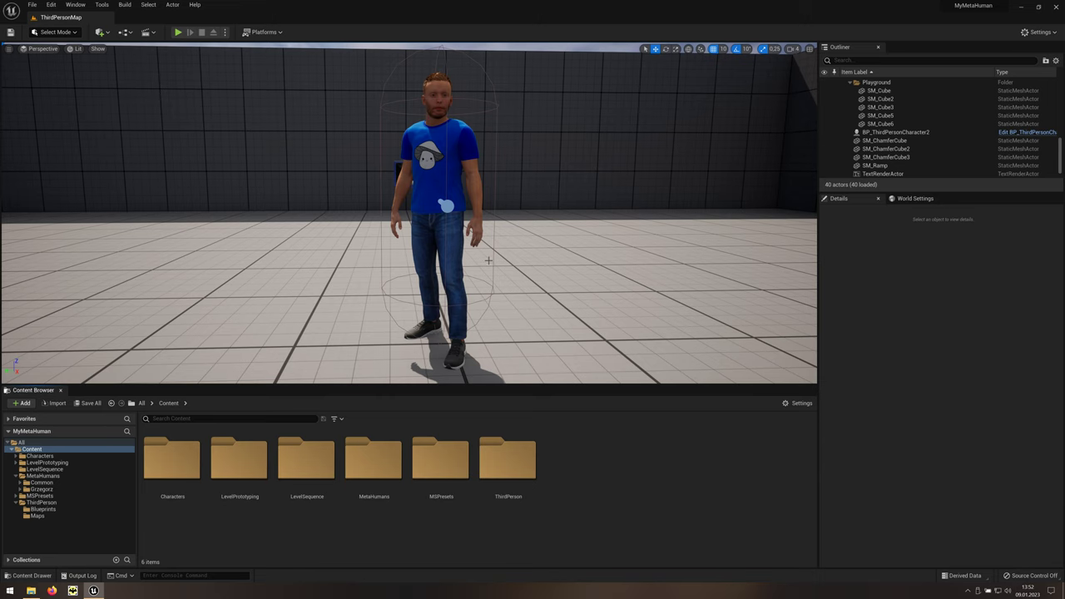
Open BP_ThirdPersonCharacter from the ThirdPerson > Blueprints folder in the Content Browser
{"action": "right_click_drag", "start_coordinate": [759, 83], "coordinate": [759, 59]}
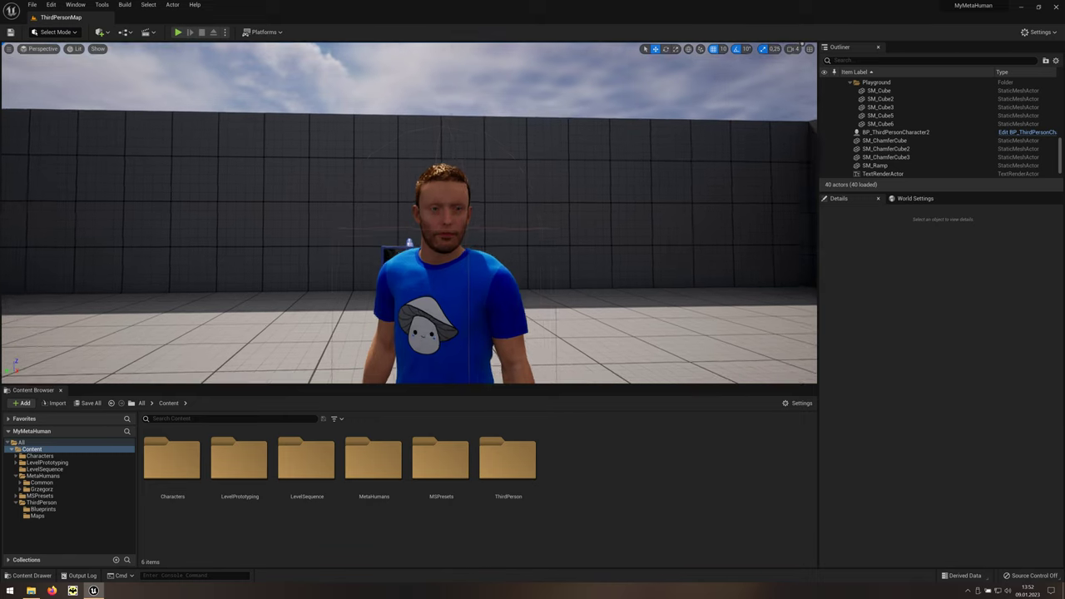
{"action": "right_click_drag", "start_coordinate": [758, 60], "coordinate": [759, 60]}
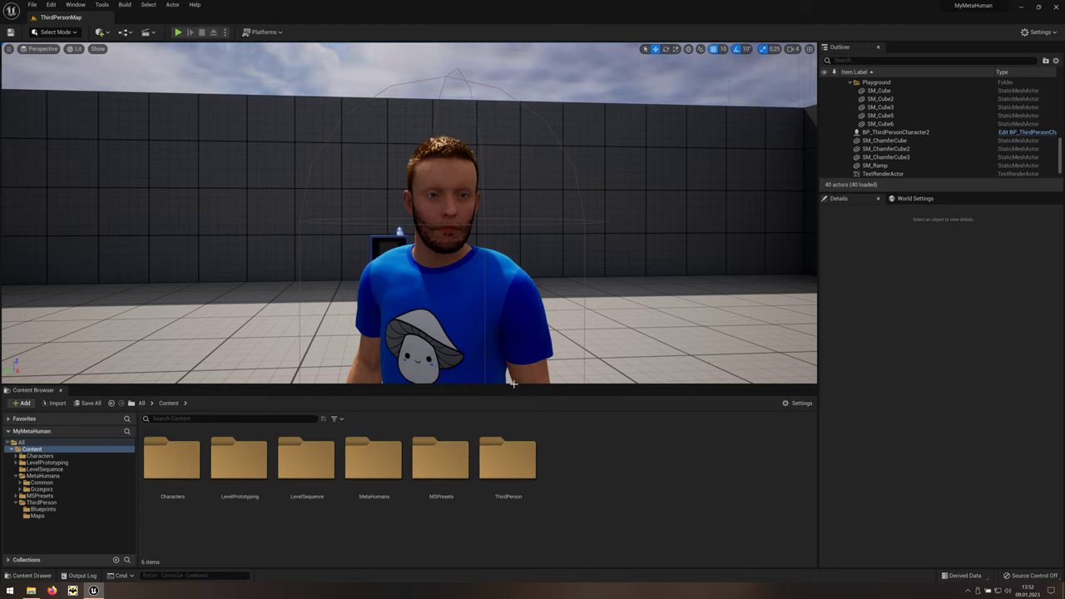
{"action": "left_click", "coordinate": [519, 508]}
{"action": "double_click", "coordinate": [518, 508]}
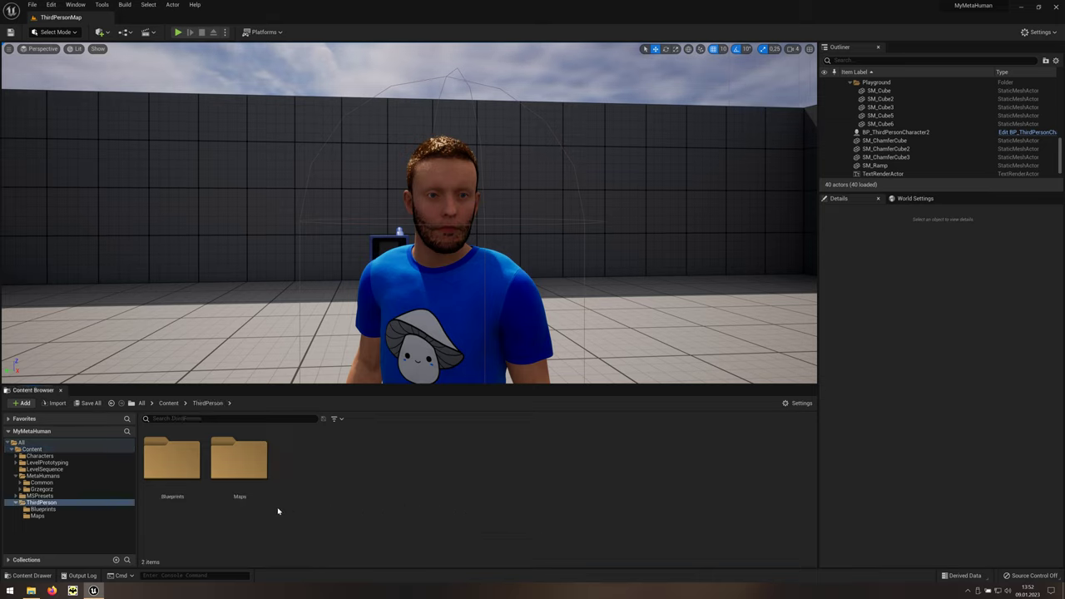
{"action": "left_click", "coordinate": [197, 508]}
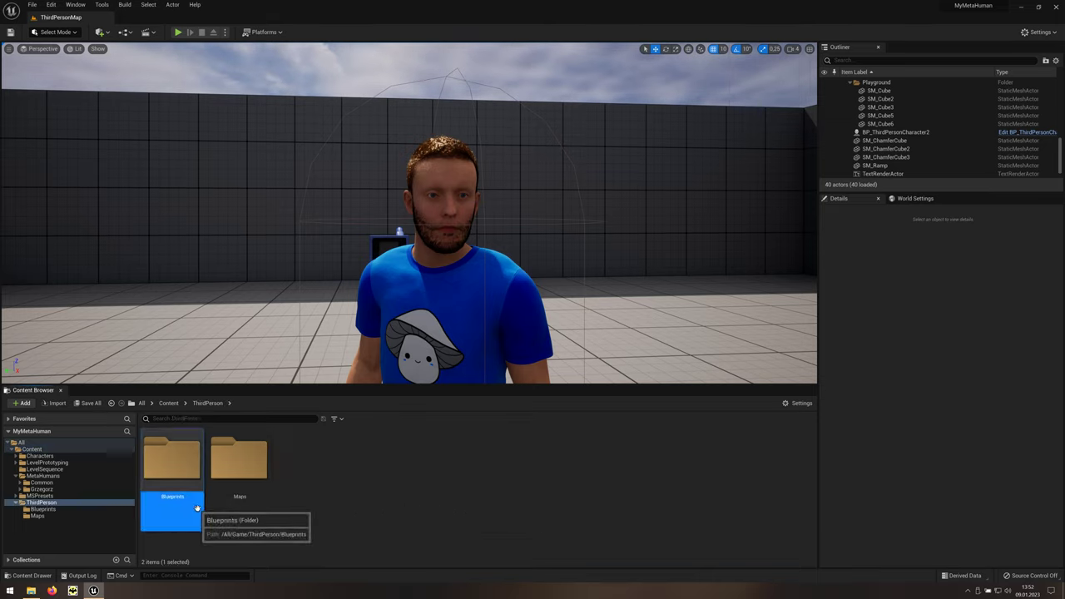
{"action": "double_click", "coordinate": [198, 507]}
{"action": "left_click", "coordinate": [194, 508]}
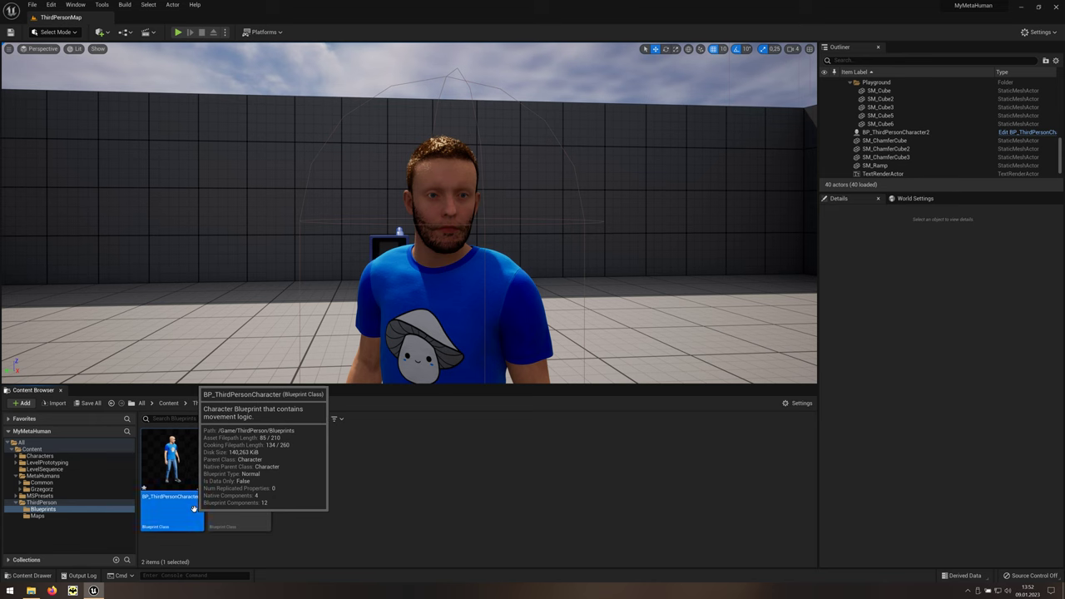
{"action": "double_click", "coordinate": [195, 512]}
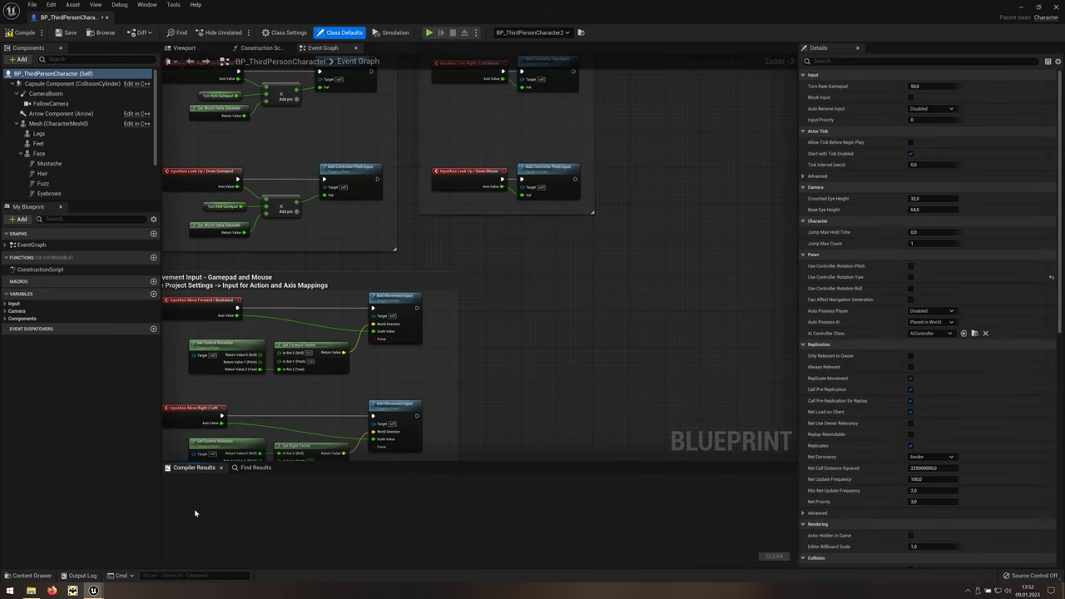
Preview the character up close in the Viewport, then minimize the Blueprint editor
{"action": "left_click", "coordinate": [204, 51]}
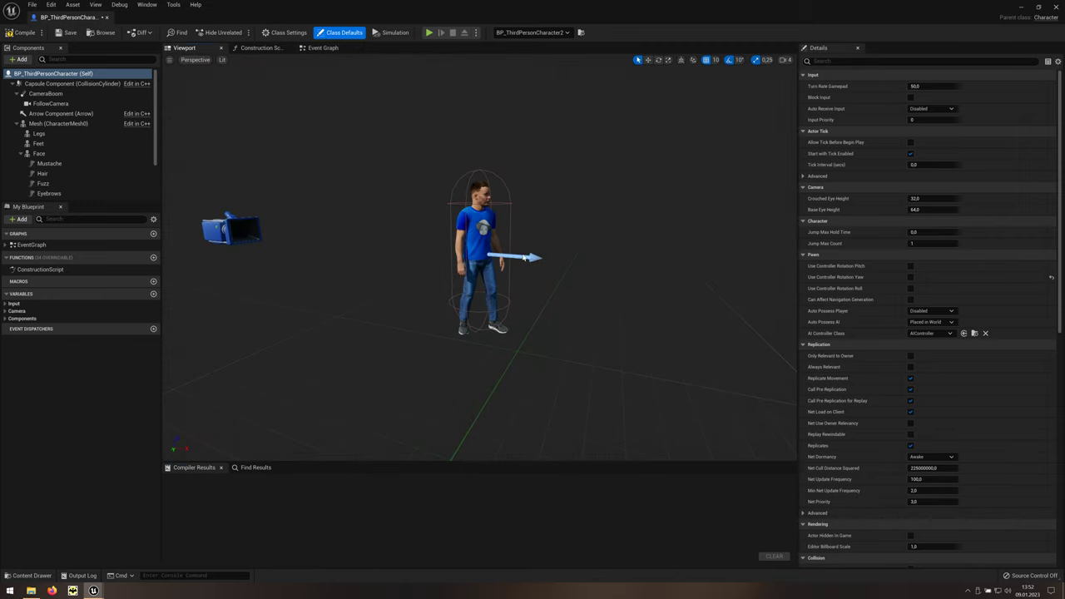
{"action": "scroll", "coordinate": [479, 253], "scroll_direction": "up", "scroll_amount": 1}
{"action": "scroll", "coordinate": [479, 254], "scroll_direction": "up", "scroll_amount": 1}
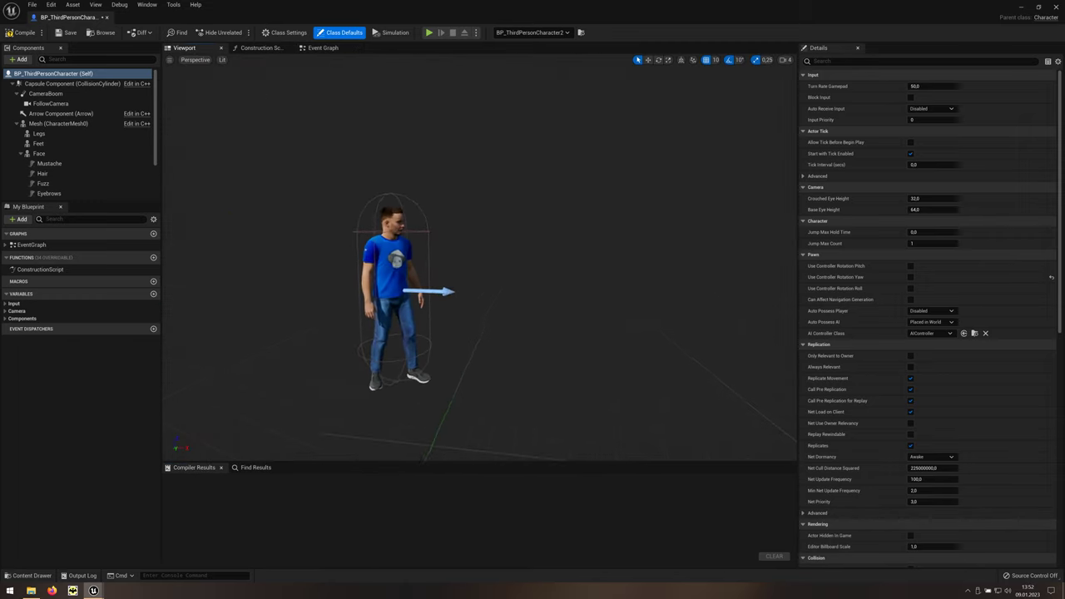
{"action": "scroll", "coordinate": [480, 254], "scroll_direction": "up", "scroll_amount": 2}
{"action": "scroll", "coordinate": [479, 253], "scroll_direction": "up", "scroll_amount": 2}
{"action": "left_click_drag", "start_coordinate": [479, 253], "coordinate": [399, 258]}
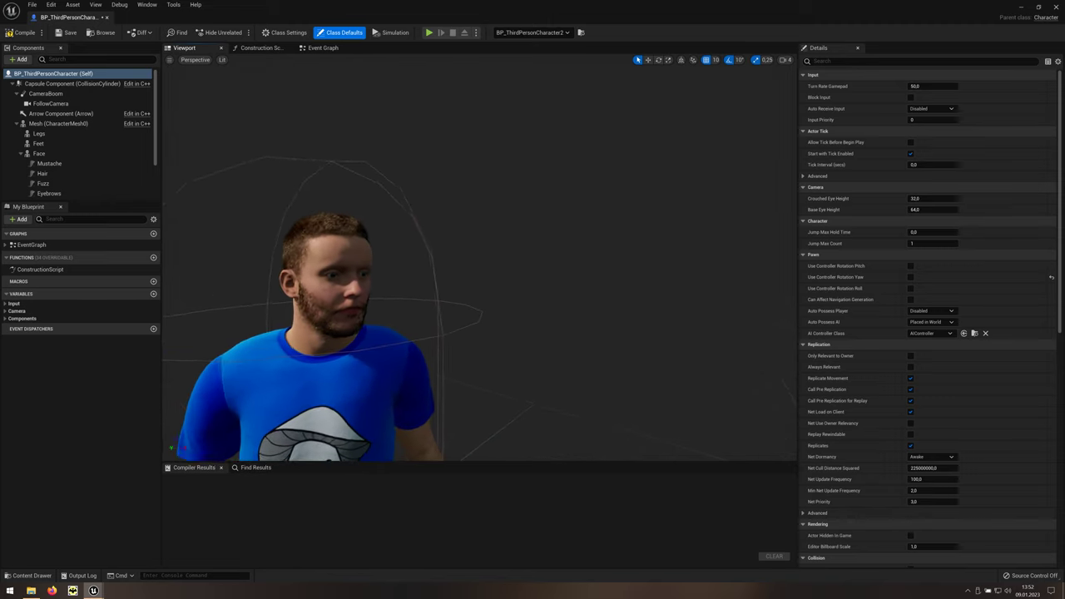
{"action": "scroll", "coordinate": [480, 254], "scroll_direction": "up", "scroll_amount": 1}
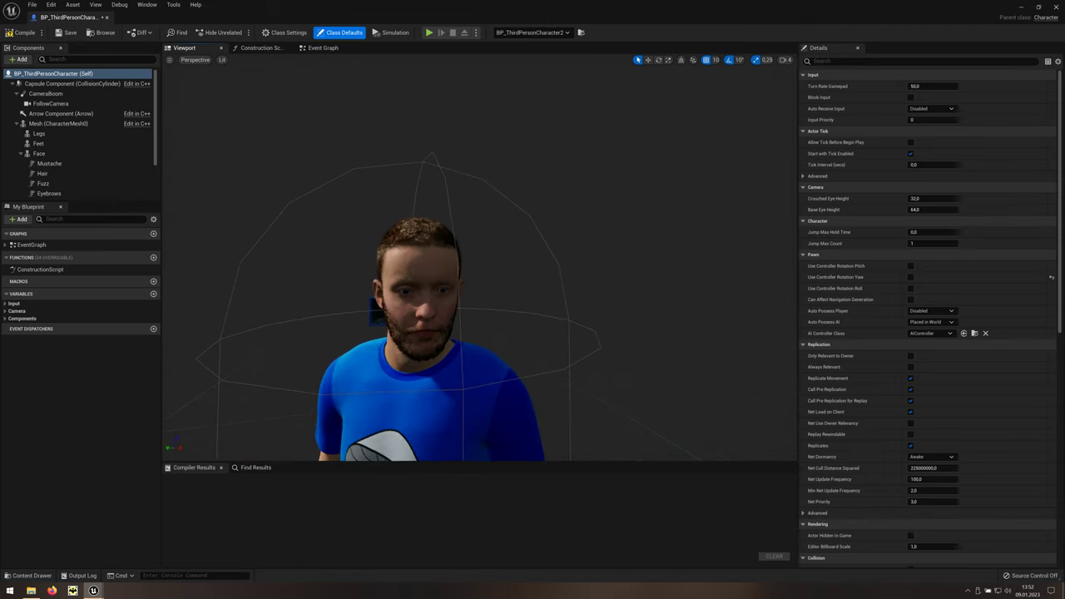
{"action": "scroll", "coordinate": [479, 254], "scroll_direction": "up", "scroll_amount": 1}
{"action": "scroll", "coordinate": [479, 253], "scroll_direction": "up", "scroll_amount": 2}
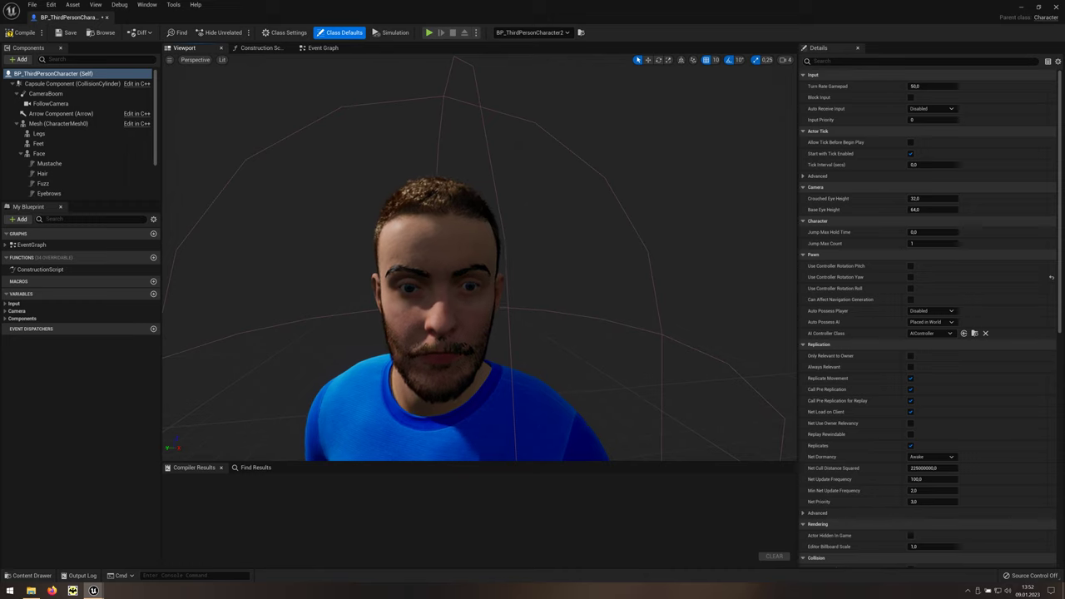
{"action": "scroll", "coordinate": [479, 253], "scroll_direction": "up", "scroll_amount": 1}
{"action": "scroll", "coordinate": [479, 254], "scroll_direction": "up", "scroll_amount": 2}
{"action": "scroll", "coordinate": [523, 254], "scroll_direction": "down", "scroll_amount": 5}
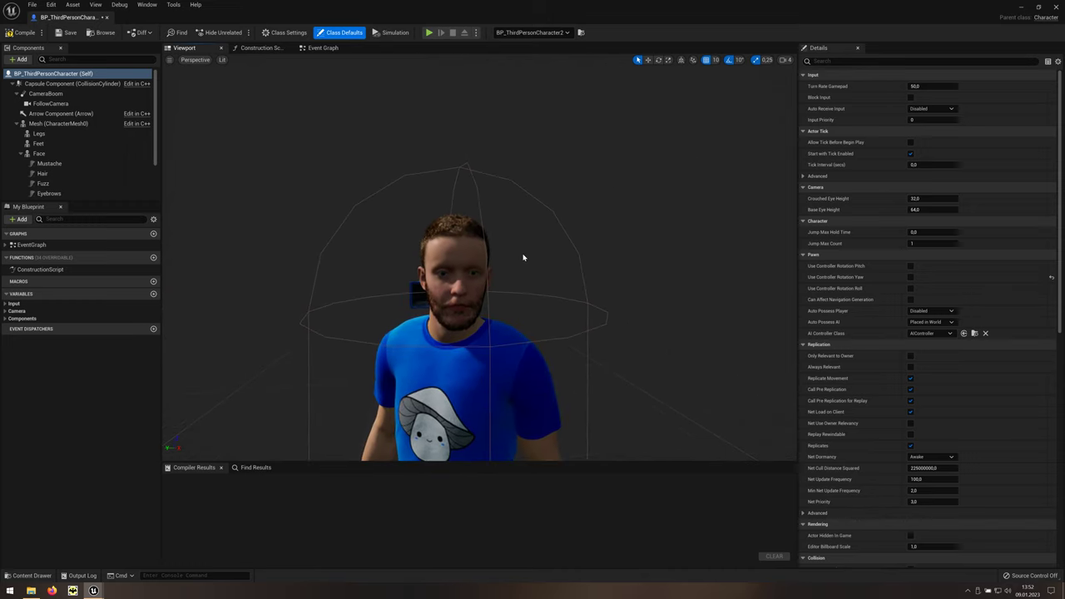
{"action": "left_click", "coordinate": [1020, 11]}
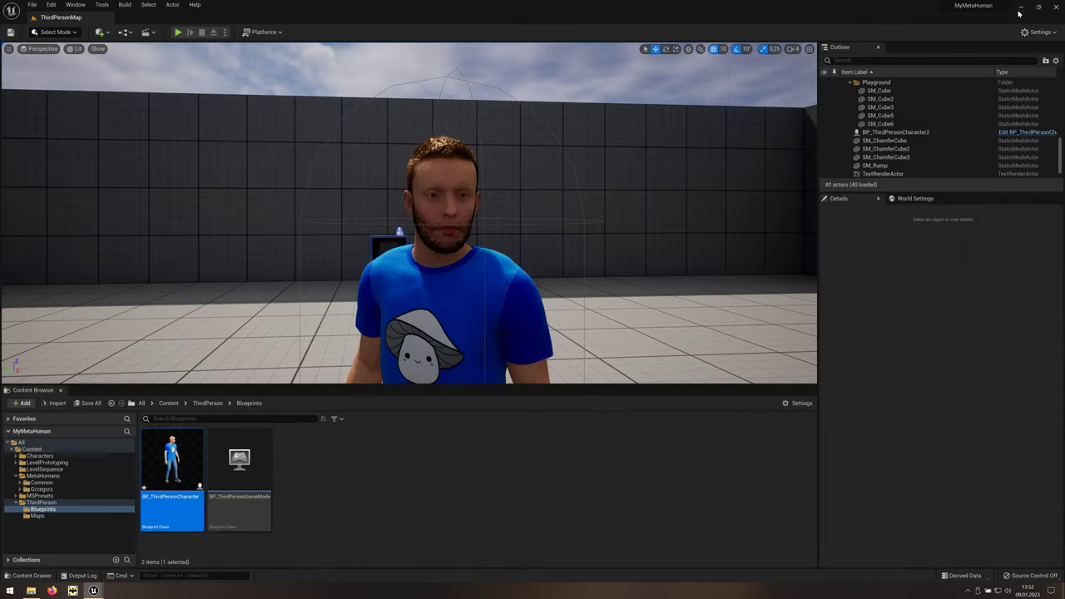
Browse from Content into MetaHumans > Grzegorz and open BP_Grzegorz
{"action": "left_click", "coordinate": [169, 403]}
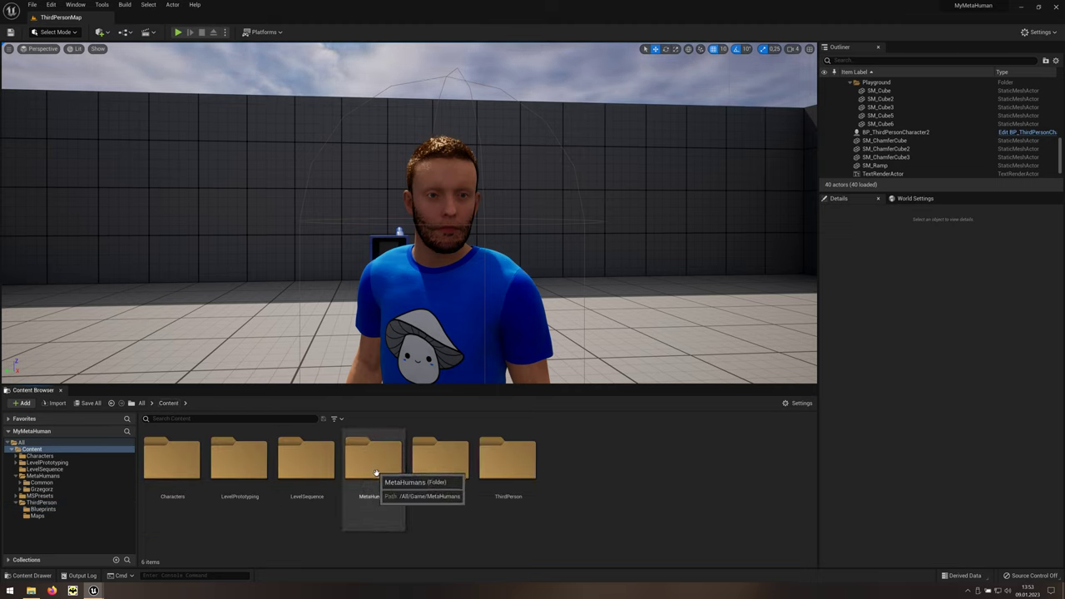
{"action": "left_click", "coordinate": [383, 512]}
{"action": "double_click", "coordinate": [383, 512]}
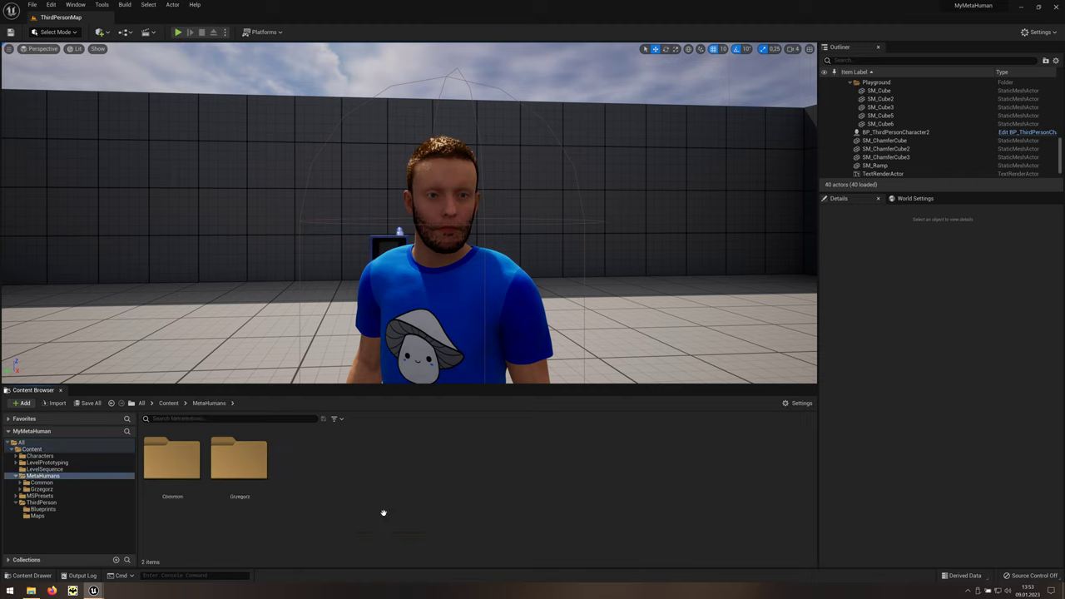
{"action": "left_click", "coordinate": [261, 506]}
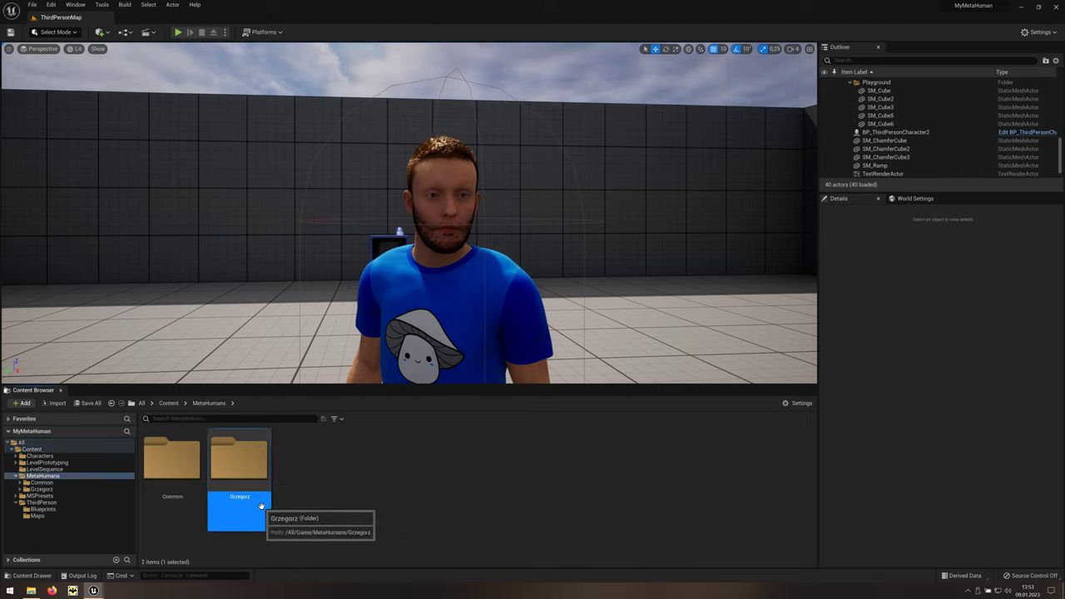
{"action": "double_click", "coordinate": [260, 506]}
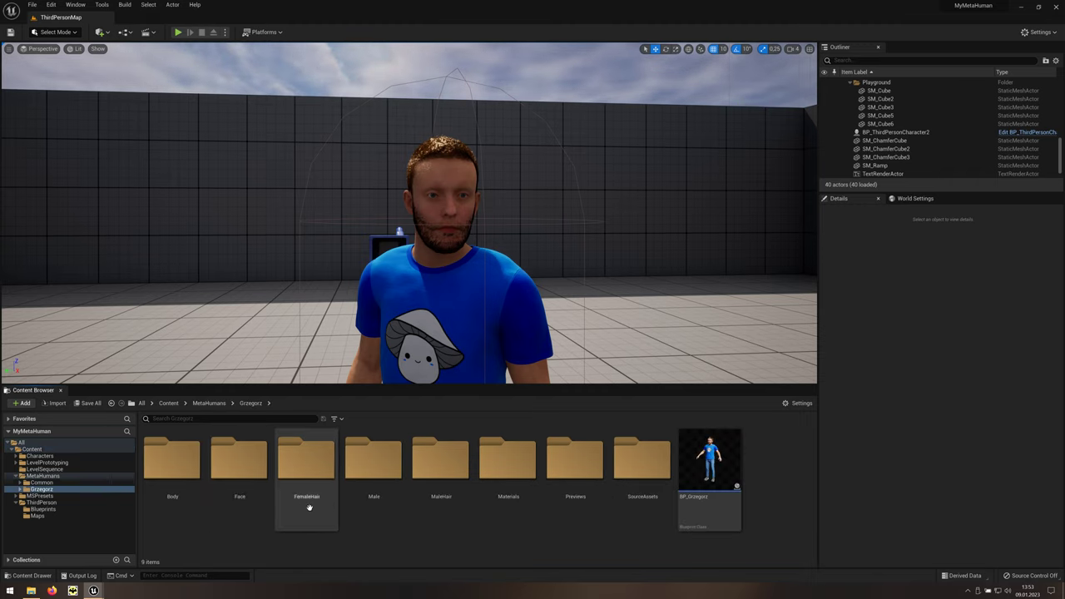
{"action": "double_click", "coordinate": [720, 509]}
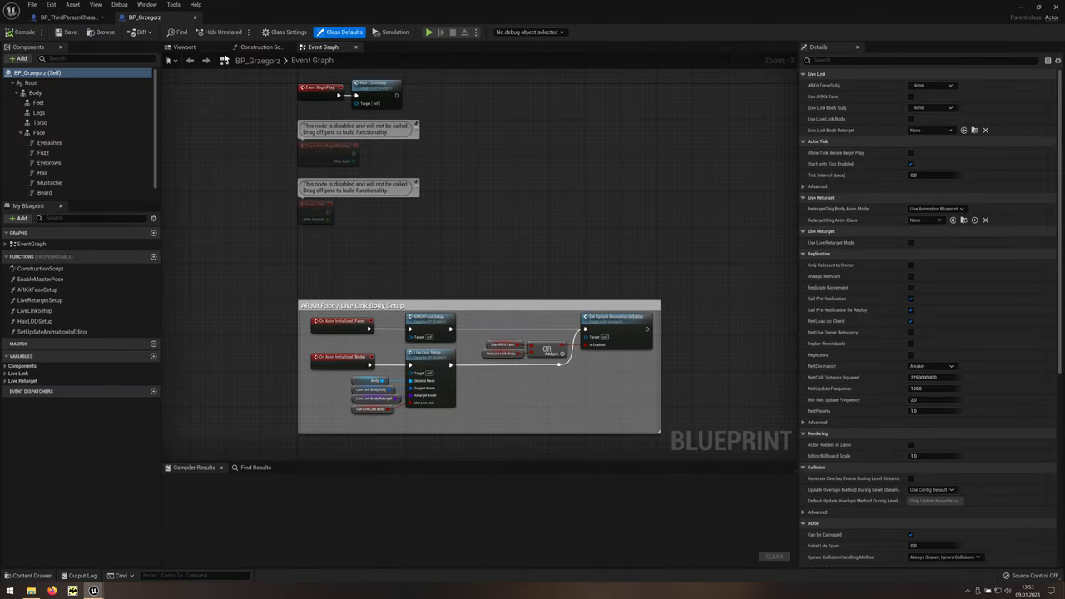
Frame the MetaHuman in the viewport and select LODSync to show Num LODs 8
{"action": "left_click", "coordinate": [185, 47]}
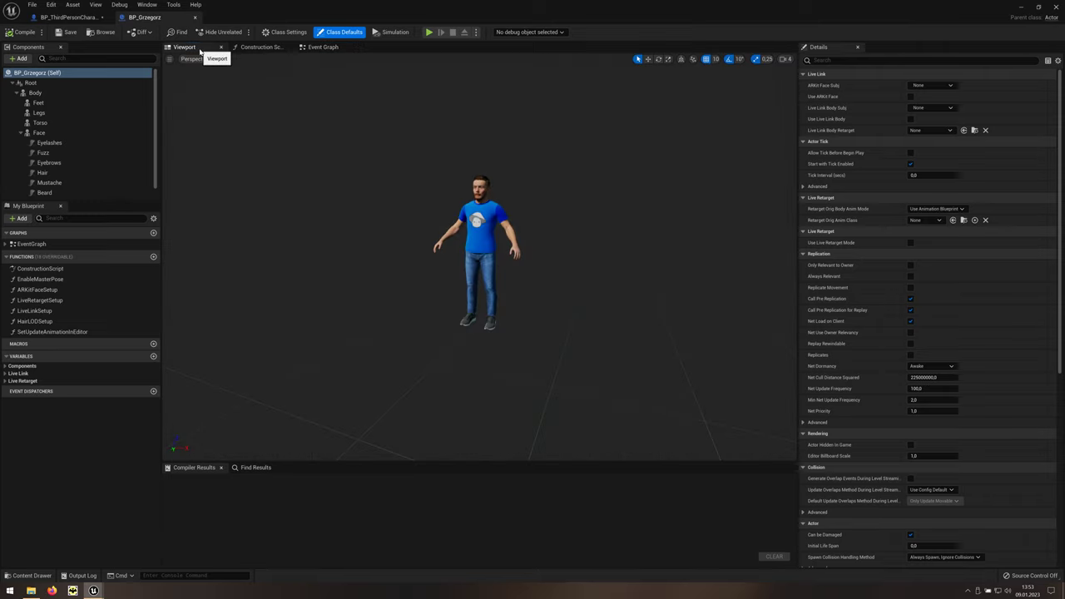
{"action": "mouse_move", "coordinate": [471, 200]}
{"action": "left_mouse_down"}
{"action": "mouse_move", "coordinate": [499, 179]}
{"action": "mouse_move", "coordinate": [499, 83]}
{"action": "left_mouse_up"}
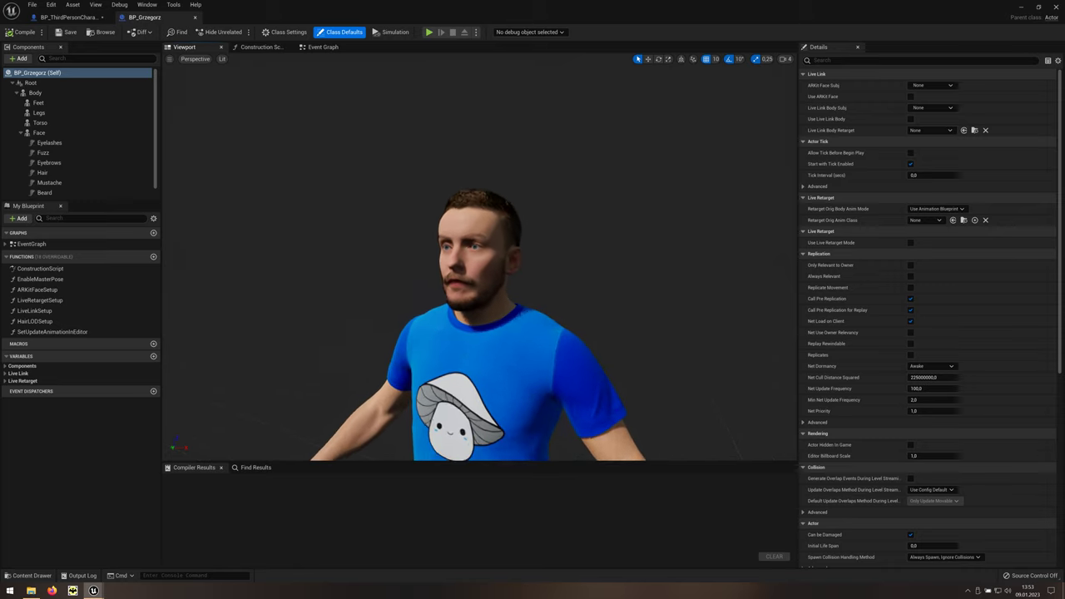
{"action": "scroll", "coordinate": [479, 249], "scroll_direction": "down", "scroll_amount": 5}
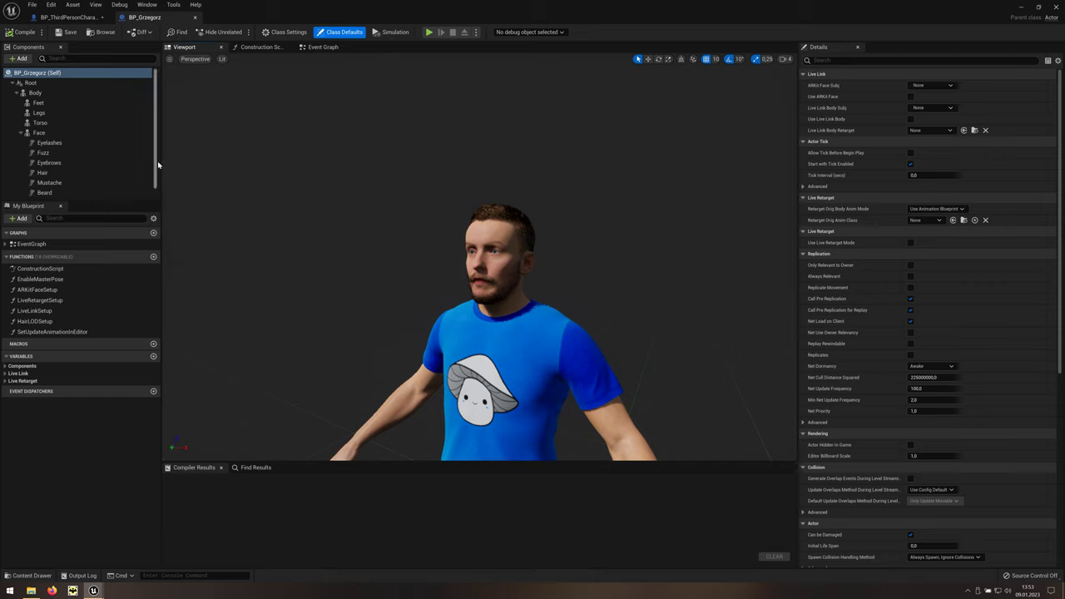
{"action": "scroll", "coordinate": [153, 176], "scroll_direction": "down", "scroll_amount": 1}
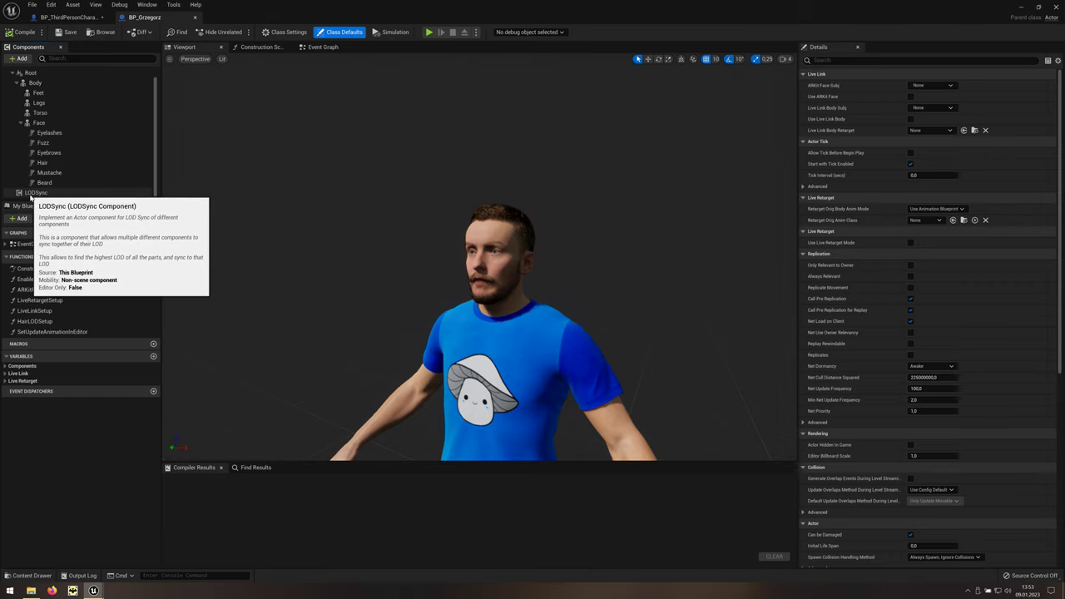
{"action": "left_click", "coordinate": [66, 195]}
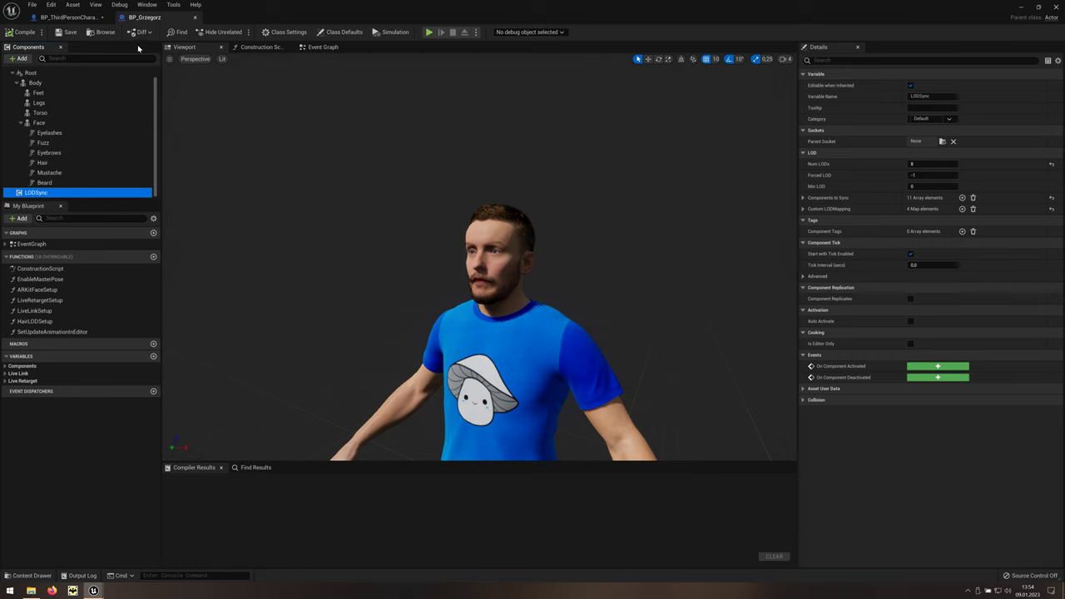
In BP_ThirdPersonCharacter, add a LODSync component from the + Add search and keep its default name
{"action": "left_click", "coordinate": [66, 18]}
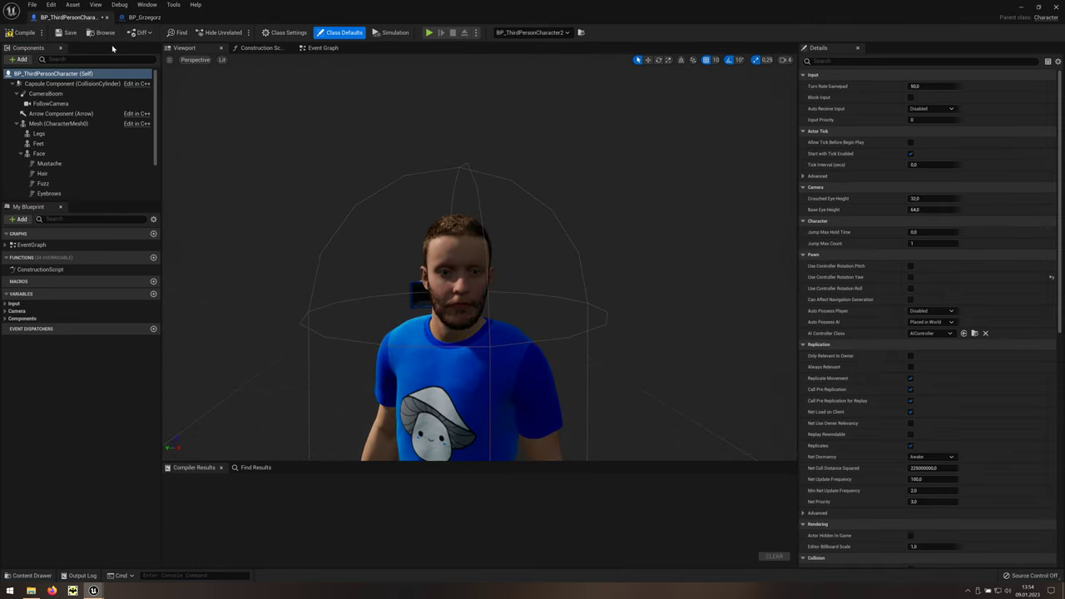
{"action": "scroll", "coordinate": [155, 104], "scroll_direction": "down", "scroll_amount": 1}
{"action": "scroll", "coordinate": [155, 116], "scroll_direction": "down", "scroll_amount": 1}
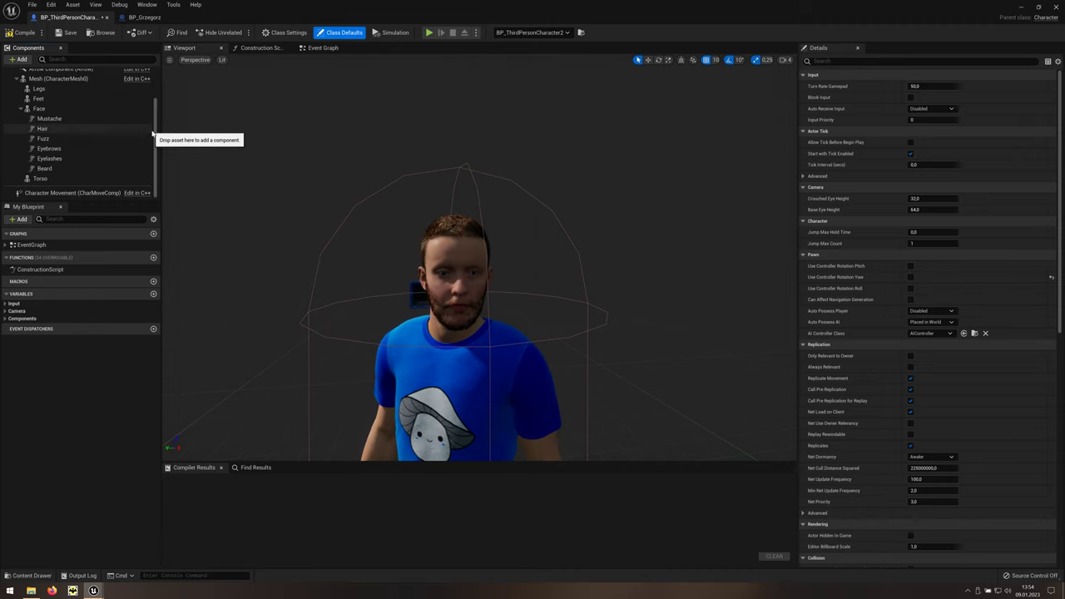
{"action": "left_click", "coordinate": [21, 59]}
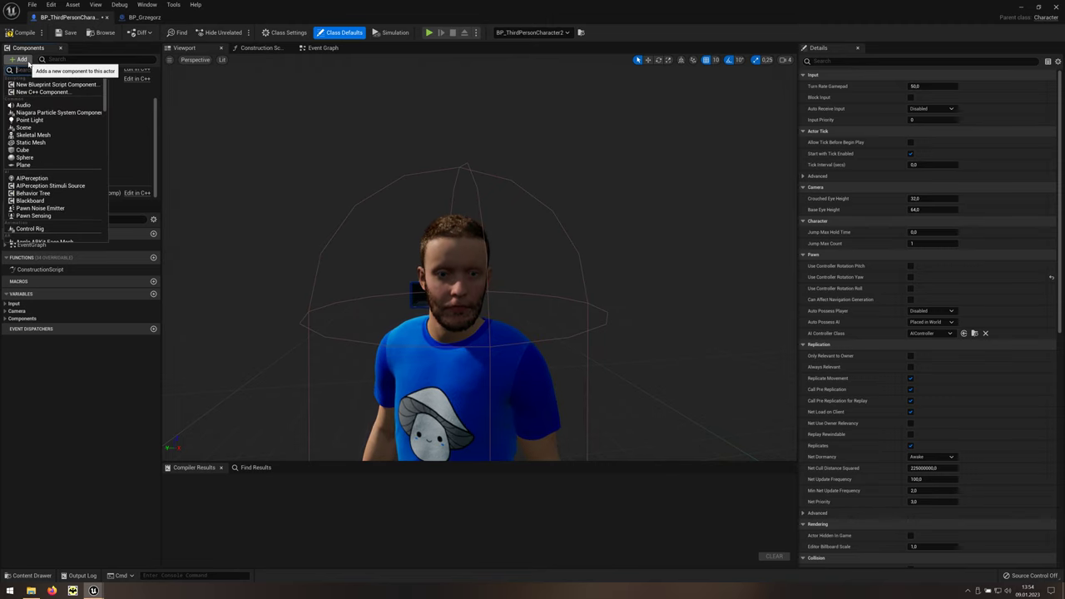
{"action": "type", "text": "lod"}
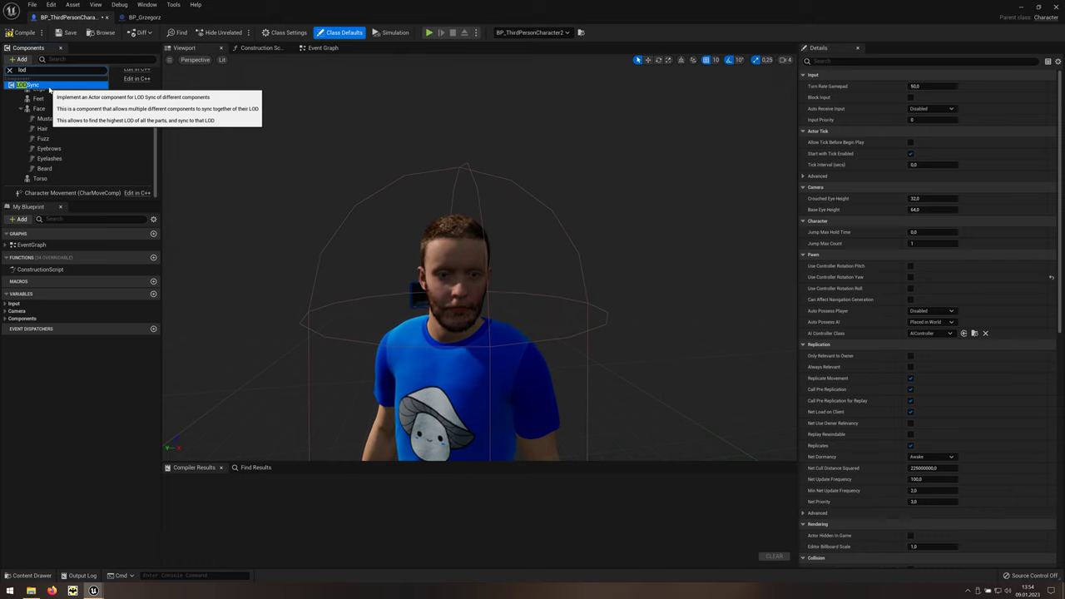
{"action": "left_click", "coordinate": [49, 87]}
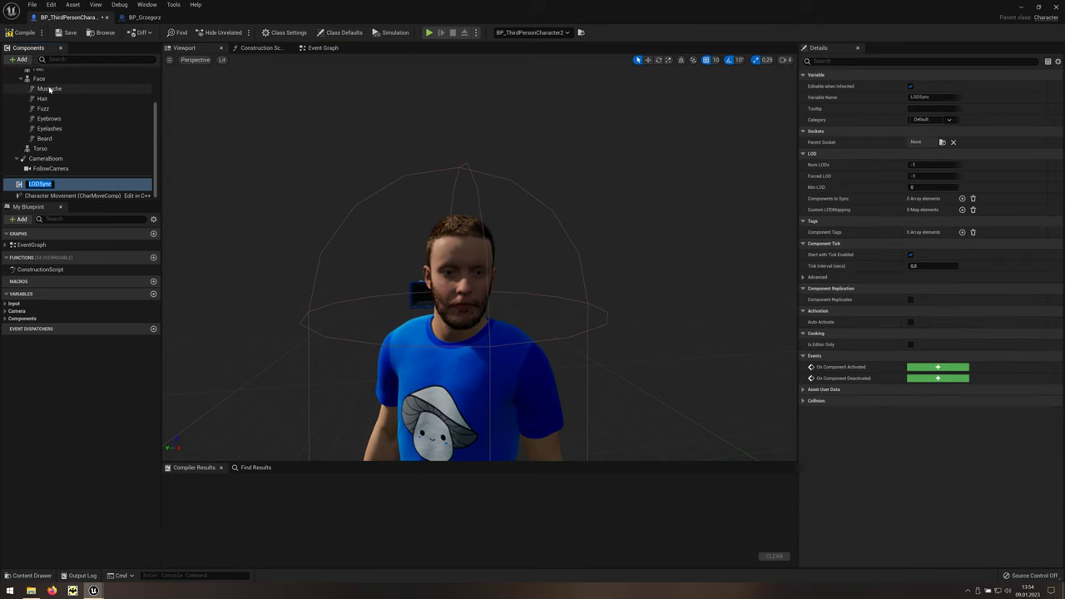
{"action": "left_click", "coordinate": [75, 183]}
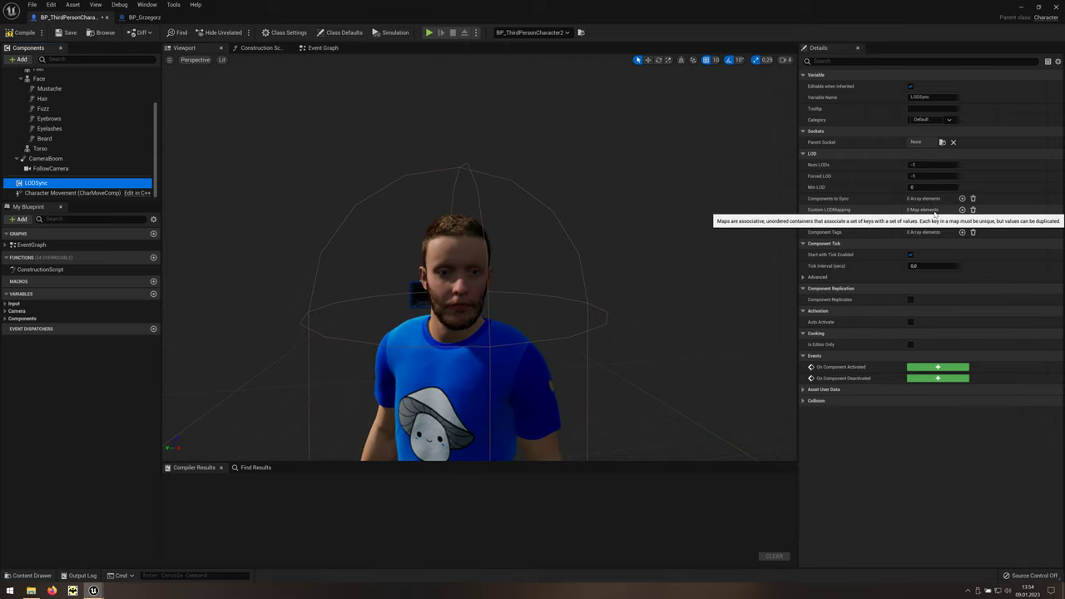
In BP_Grzegorz, check the four Custom LODMapping entries and copy the property
{"action": "left_click", "coordinate": [165, 21]}
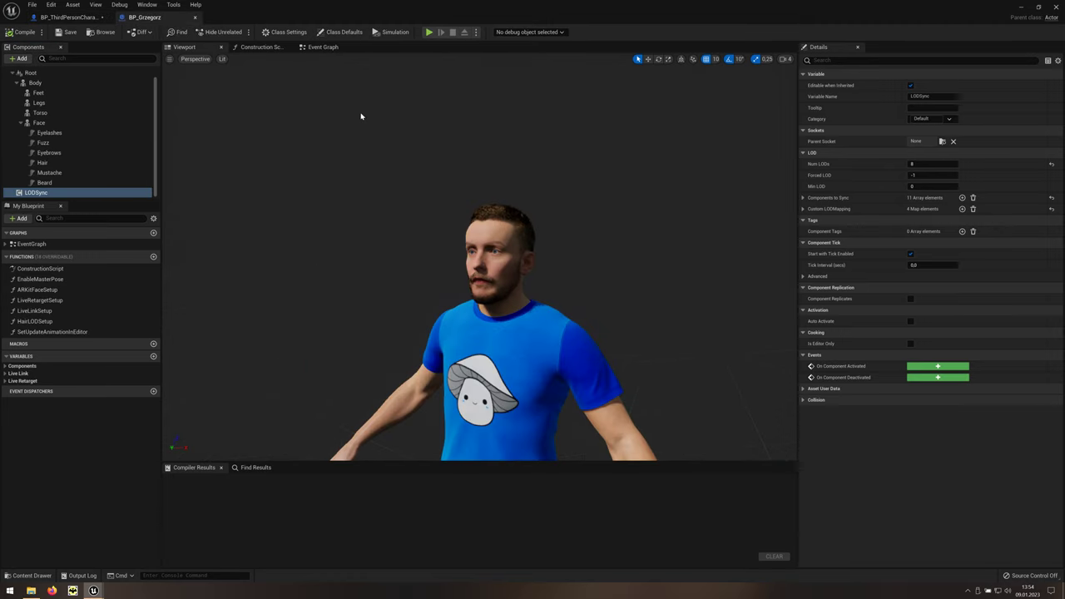
{"action": "left_click", "coordinate": [802, 209]}
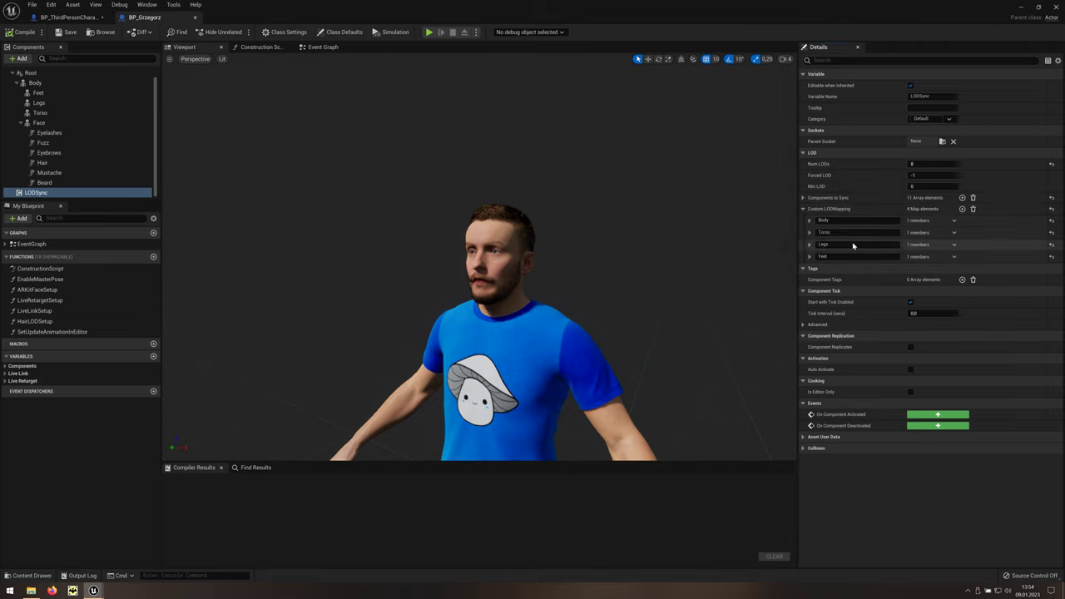
{"action": "left_click", "coordinate": [803, 210]}
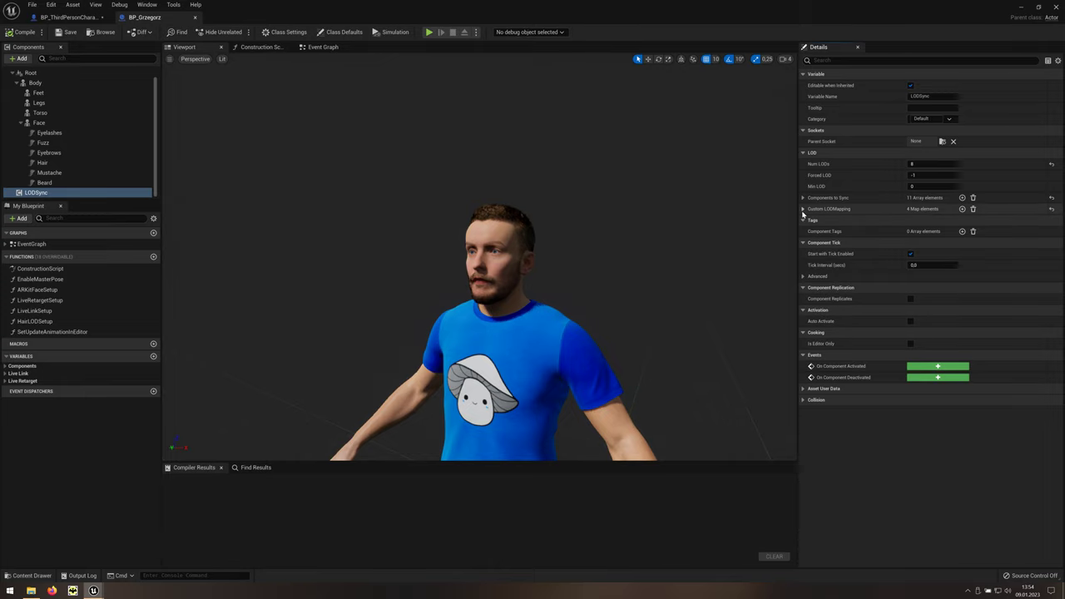
{"action": "right_click", "coordinate": [864, 212]}
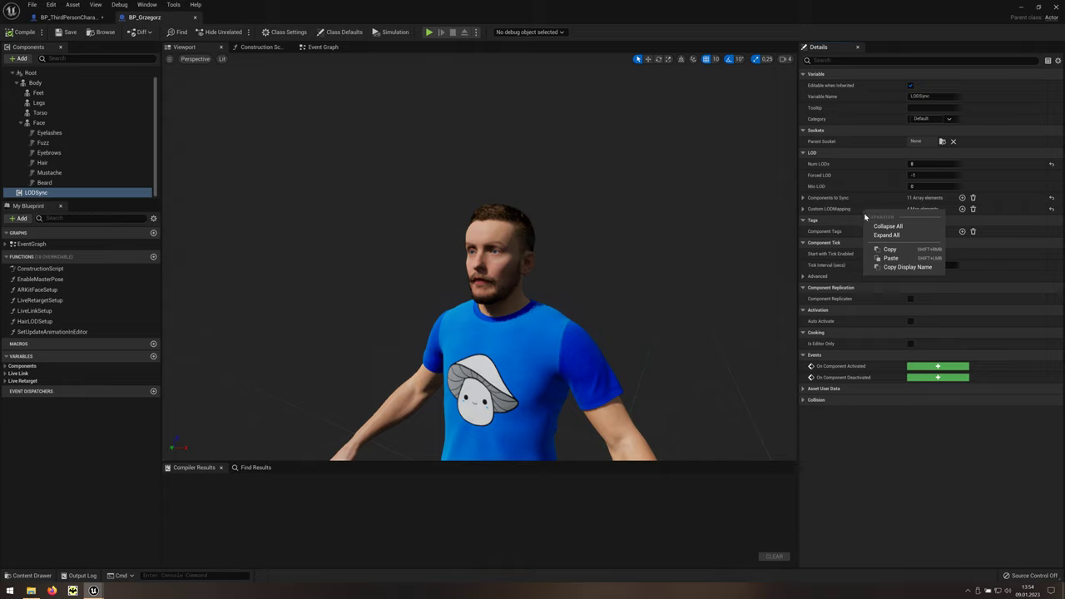
{"action": "left_click", "coordinate": [901, 253]}
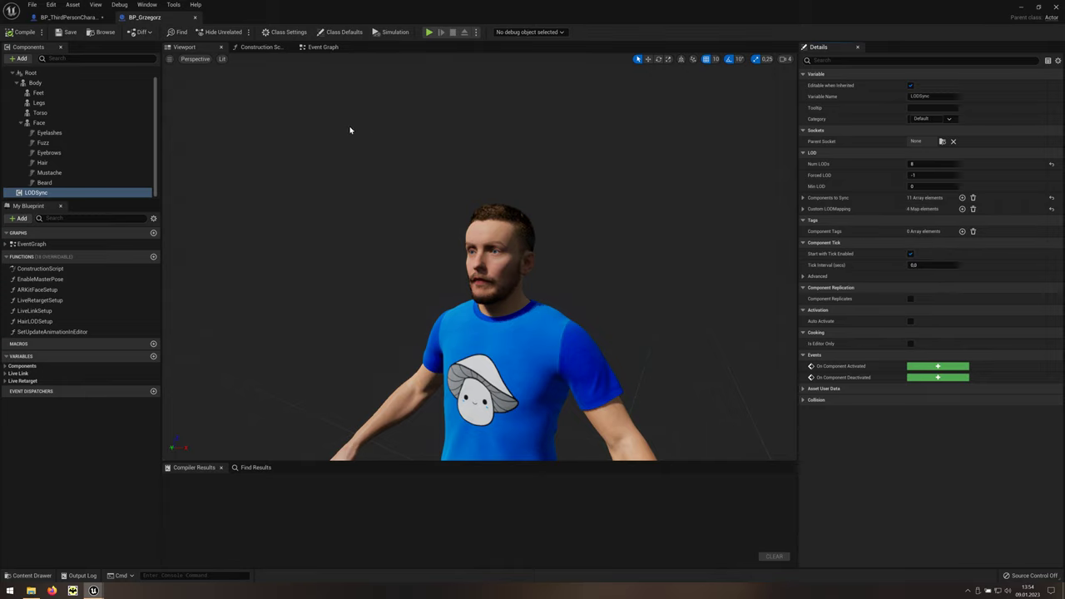
Paste into BP_ThirdPersonCharacter's Custom LODMapping and verify the Body, Torso, Legs, Feet entries
{"action": "left_click", "coordinate": [83, 18]}
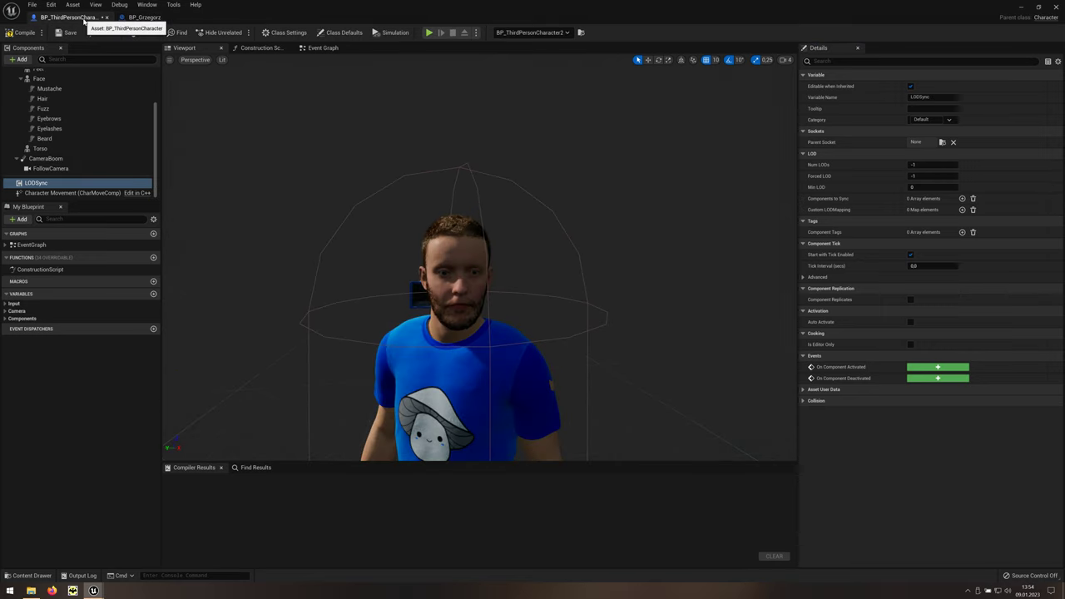
{"action": "right_click", "coordinate": [825, 211]}
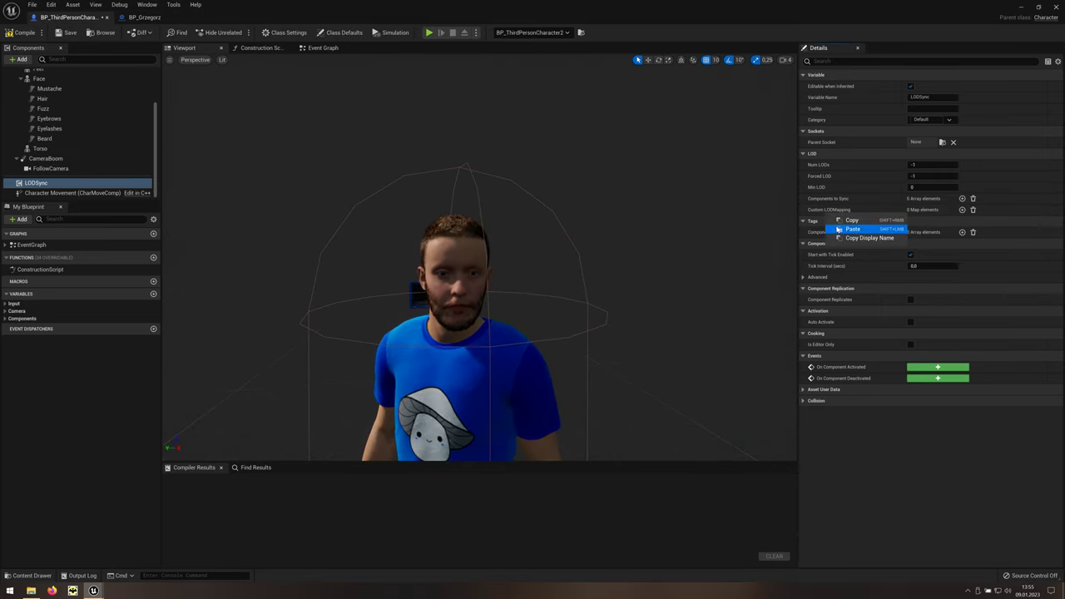
{"action": "left_click", "coordinate": [841, 229]}
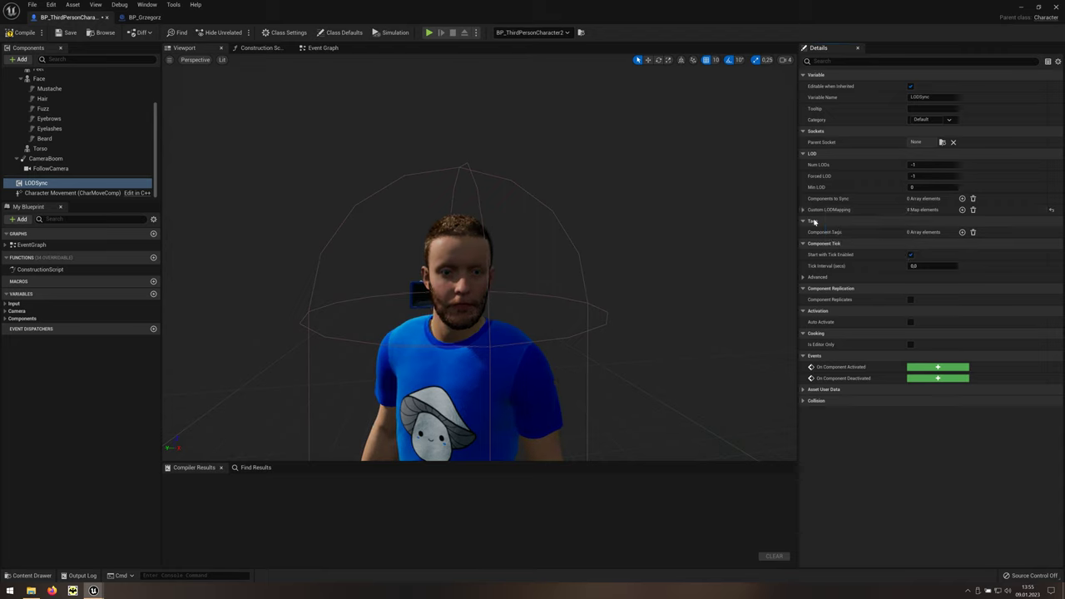
{"action": "left_click", "coordinate": [803, 210]}
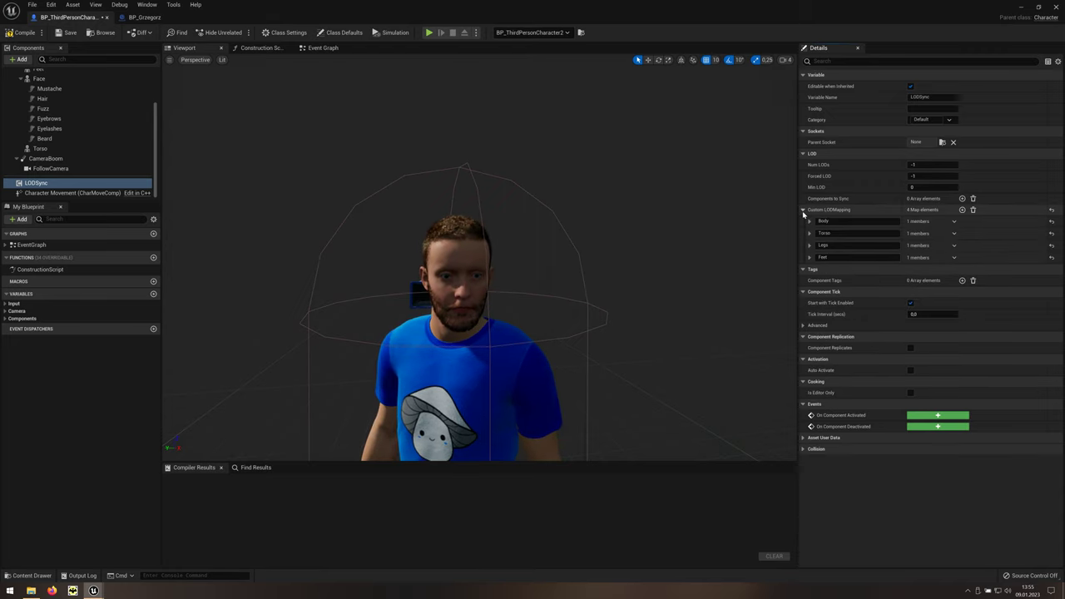
{"action": "left_click", "coordinate": [802, 209]}
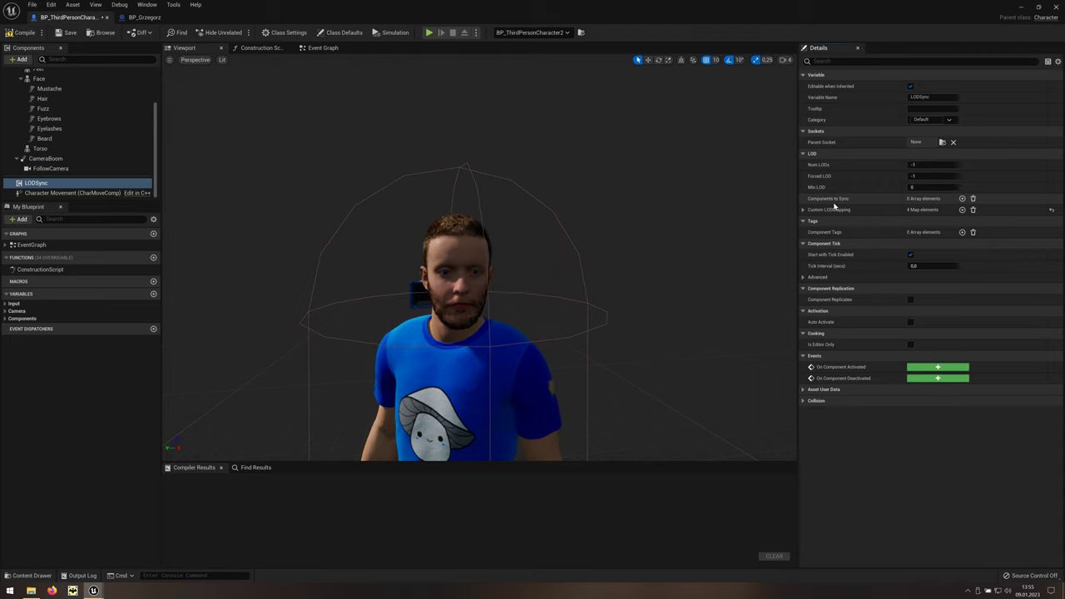
In BP_Grzegorz, expand the 11 Components to Sync entries to review them, then copy the array
{"action": "left_click", "coordinate": [167, 18]}
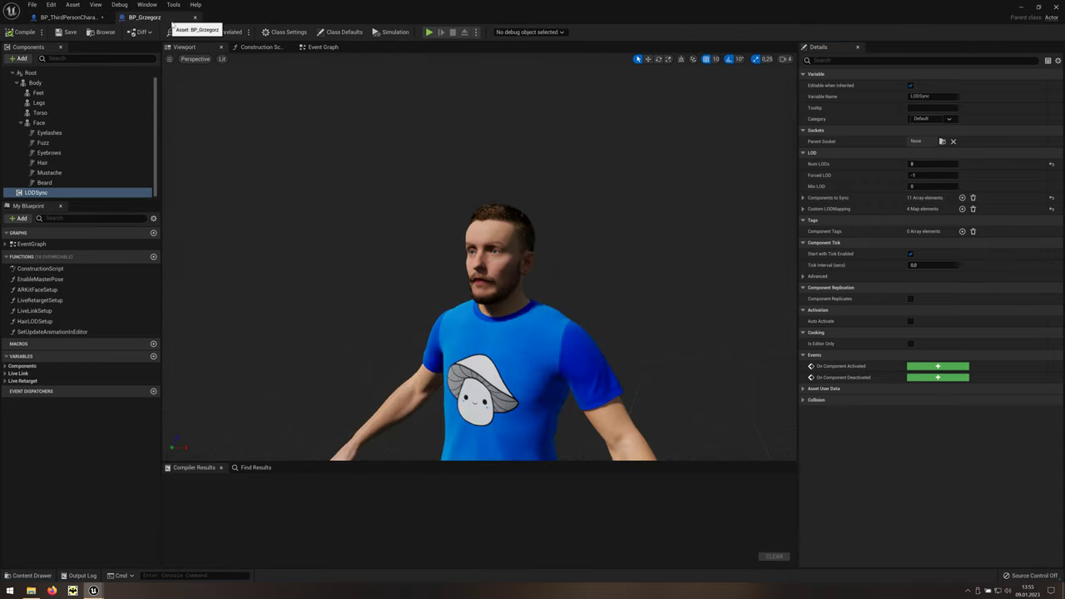
{"action": "left_click", "coordinate": [803, 198]}
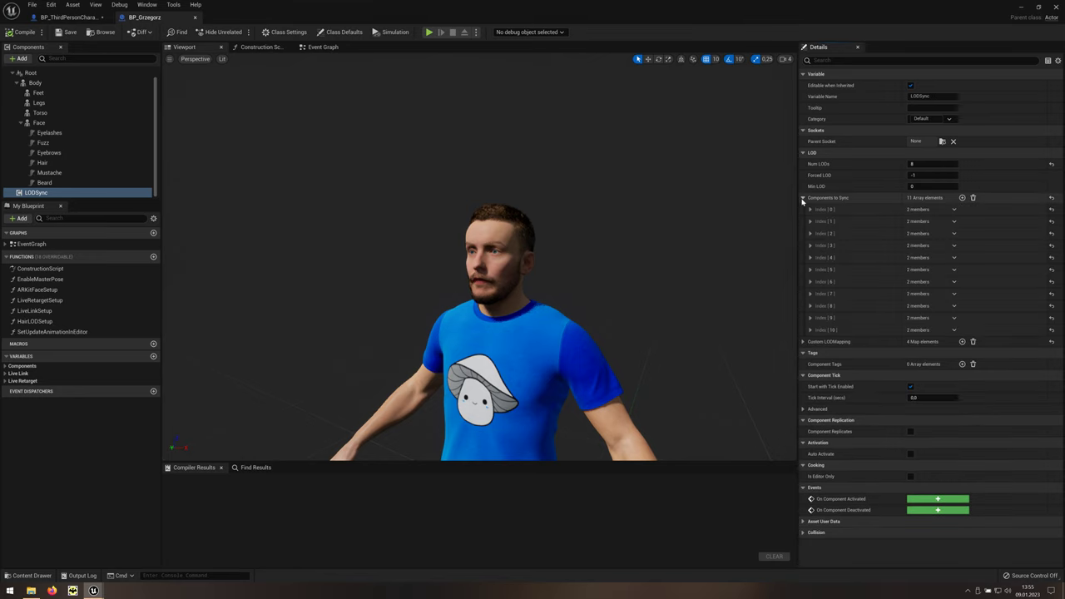
{"action": "right_click", "coordinate": [854, 203]}
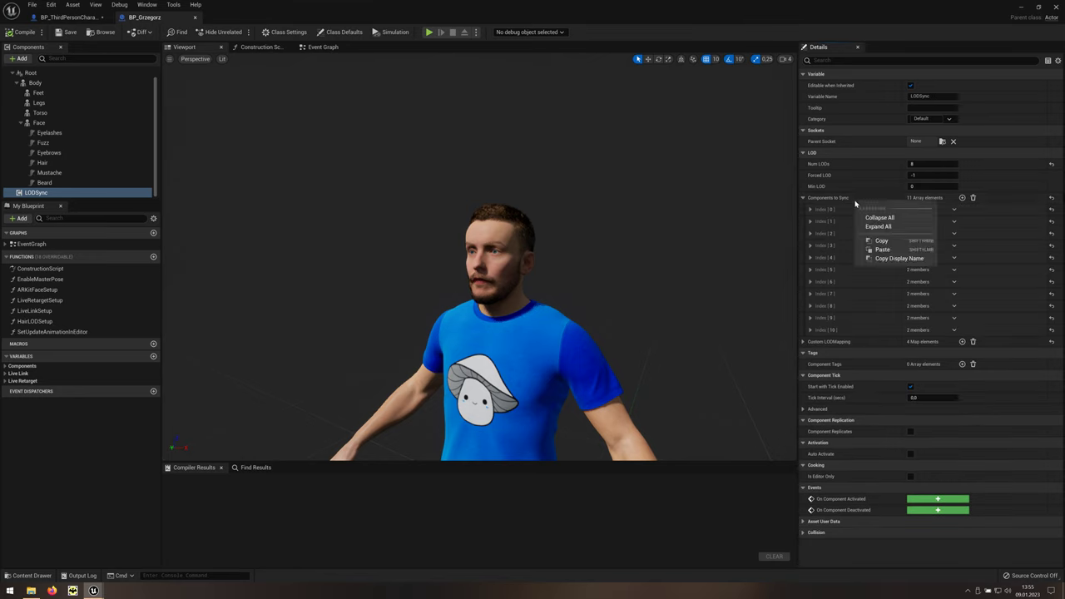
{"action": "left_click", "coordinate": [870, 227]}
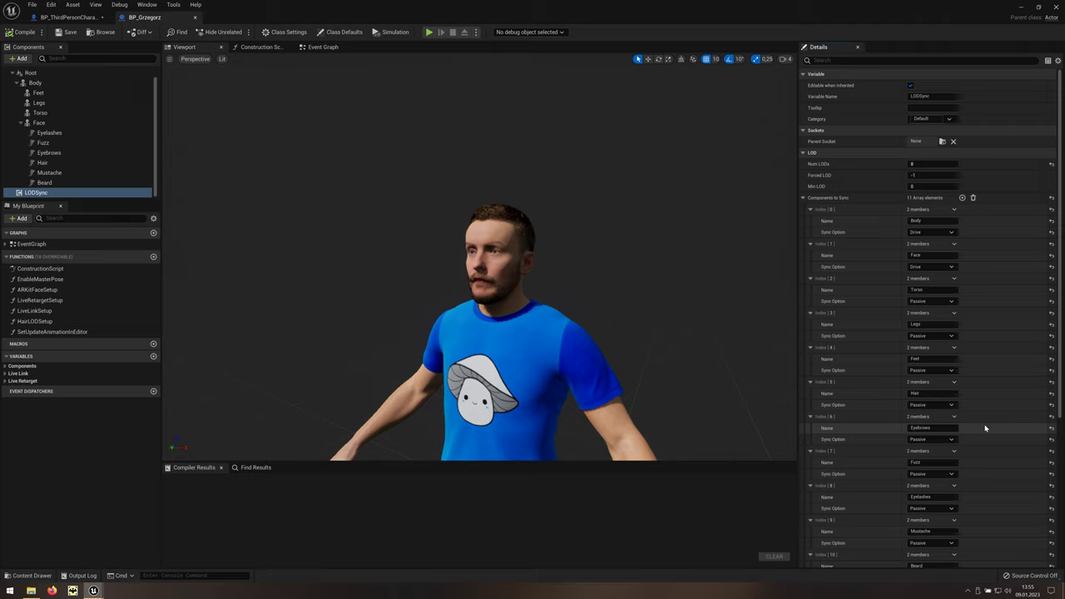
{"action": "left_click", "coordinate": [804, 198]}
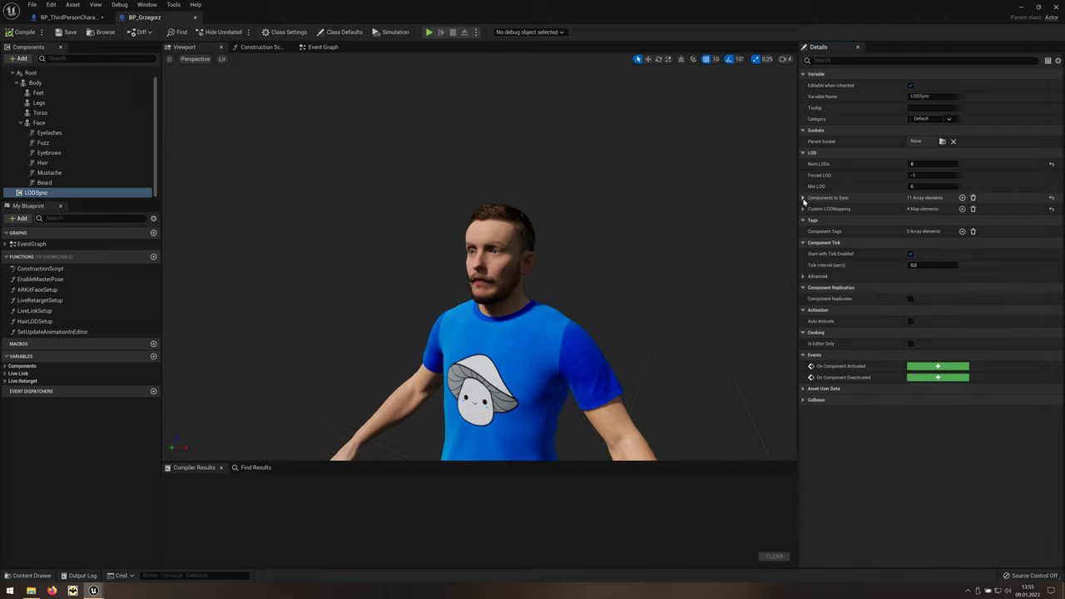
{"action": "right_click", "coordinate": [855, 200]}
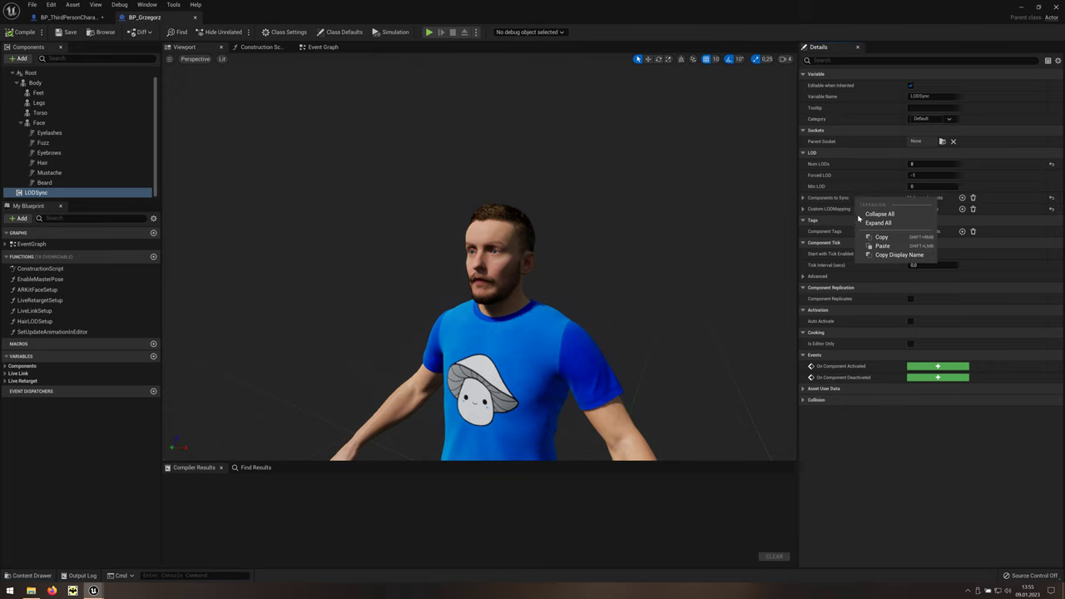
{"action": "left_click", "coordinate": [895, 240]}
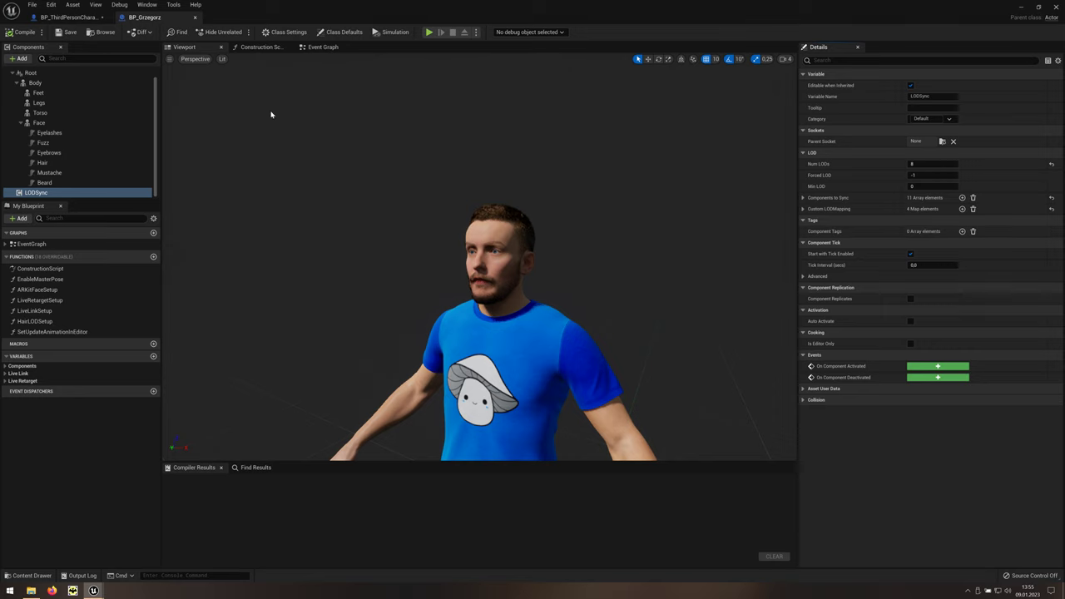
In BP_ThirdPersonCharacter, inspect the Body sync entry, leaving its sync option at Drive
{"action": "left_click", "coordinate": [83, 19]}
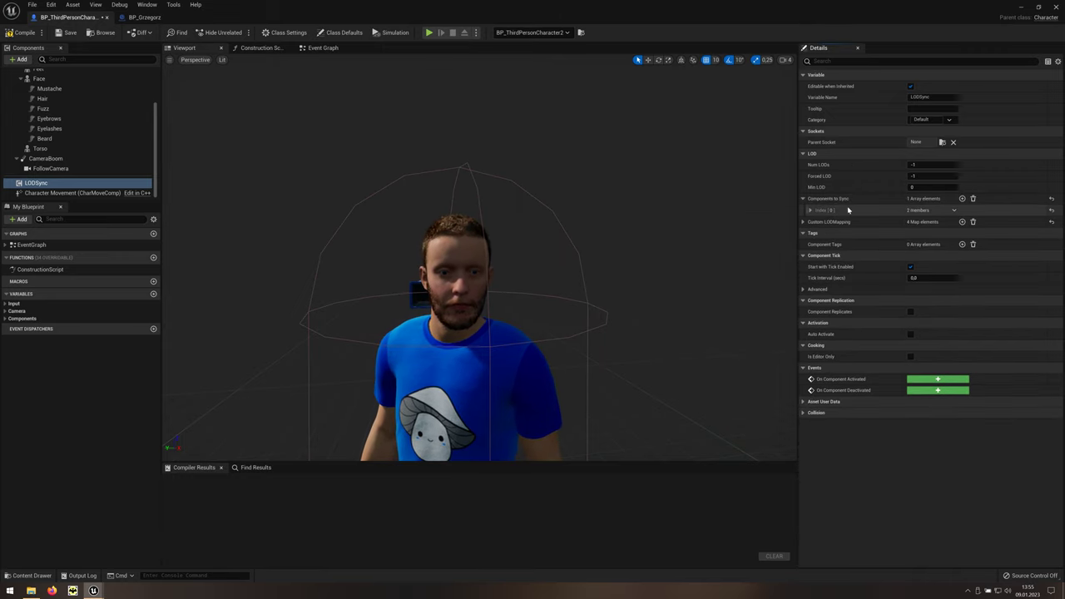
{"action": "left_click", "coordinate": [812, 210]}
{"action": "type", "text": "Body"}
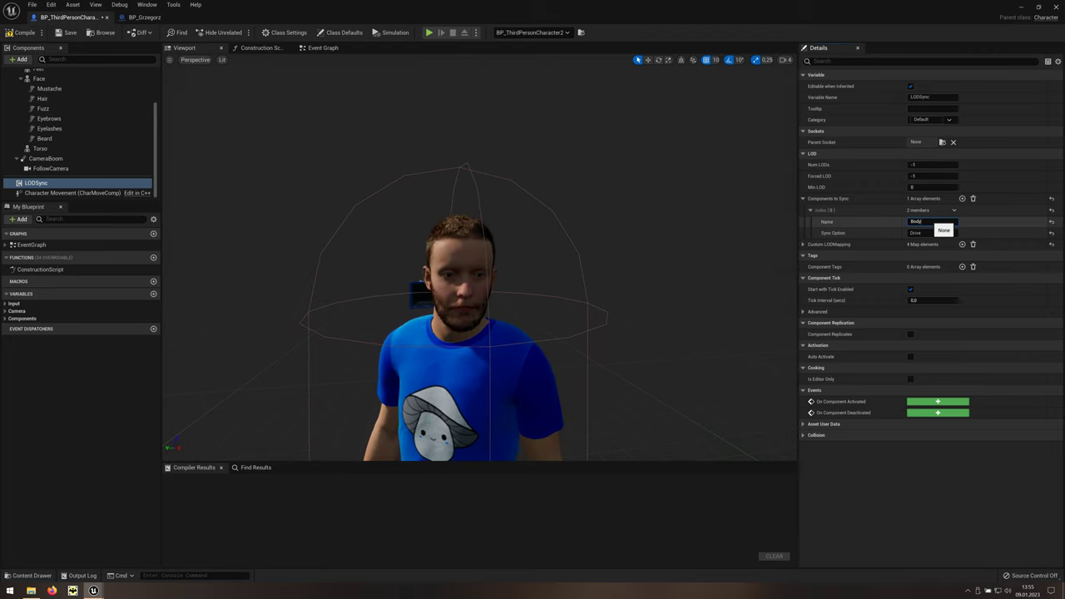
{"action": "left_click", "coordinate": [952, 234]}
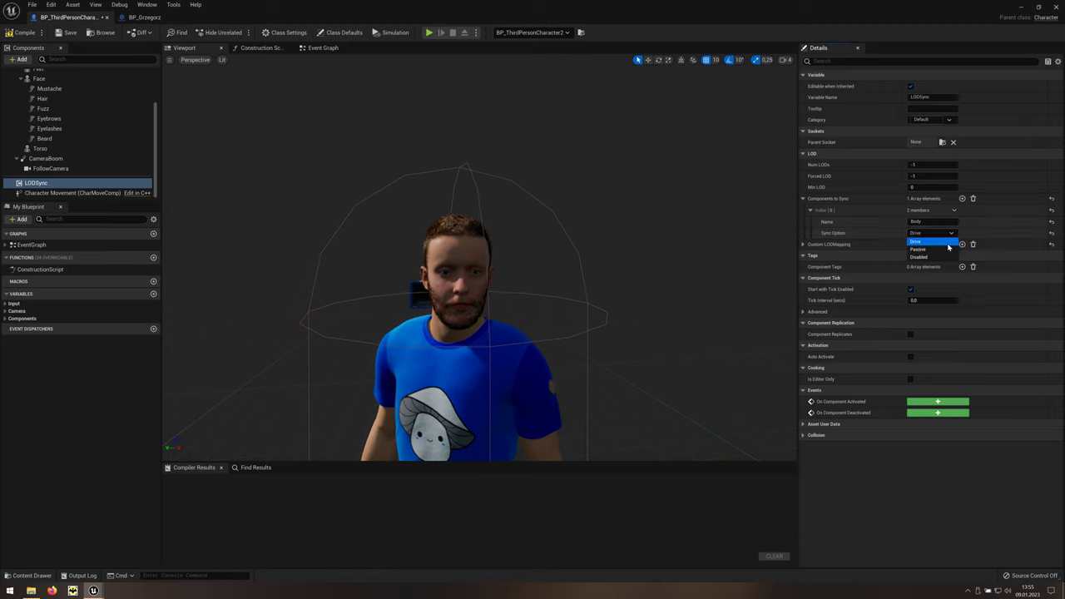
{"action": "left_click", "coordinate": [953, 238]}
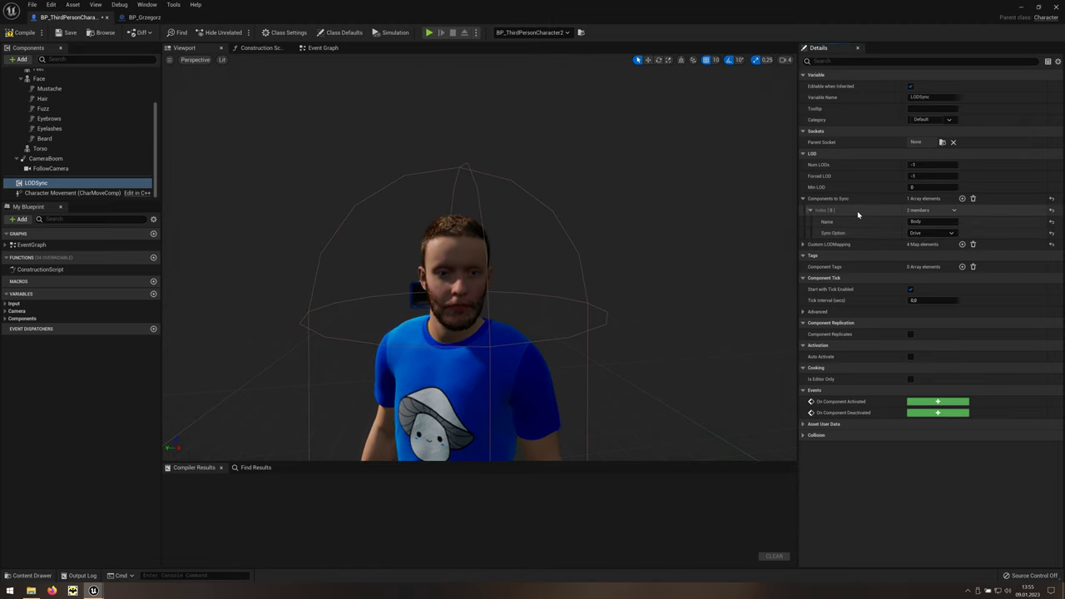
Clear Components to Sync and paste in the 11 copied entries
{"action": "left_click", "coordinate": [972, 198]}
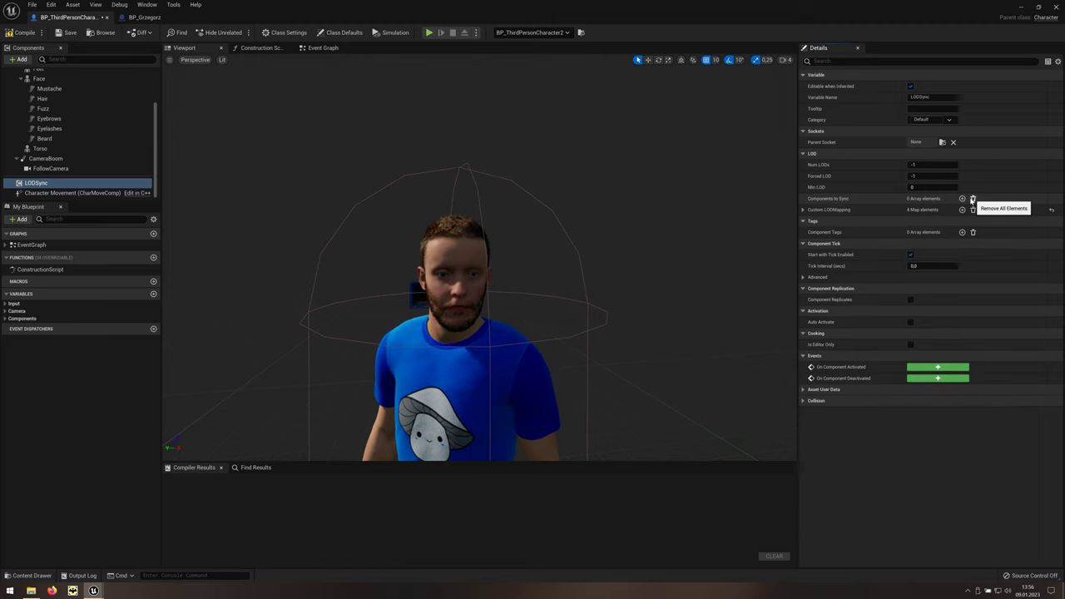
{"action": "right_click", "coordinate": [885, 201]}
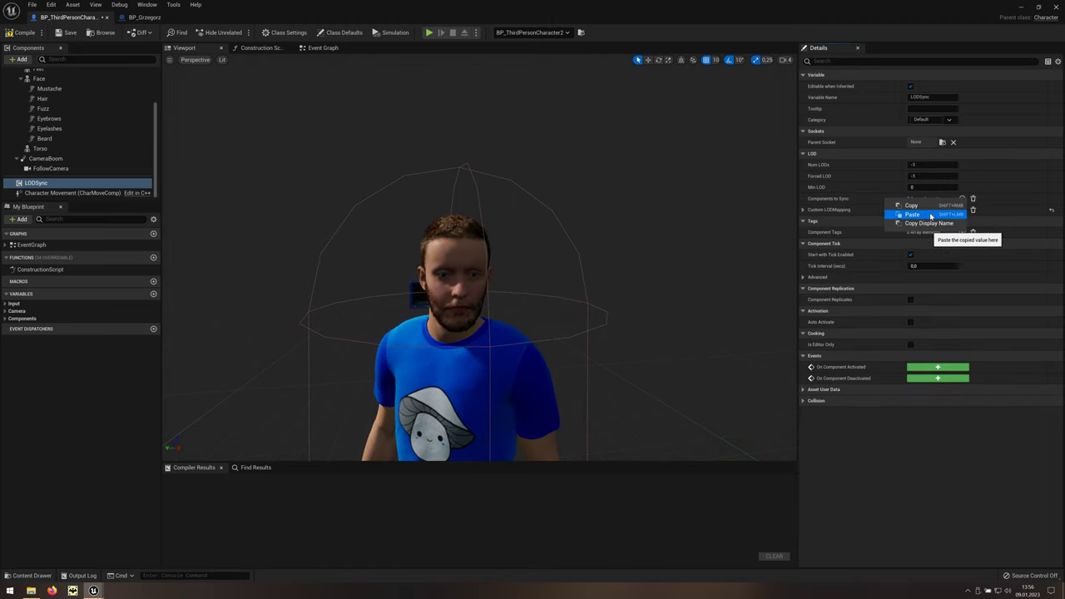
{"action": "left_click", "coordinate": [912, 214]}
{"action": "left_click", "coordinate": [802, 198]}
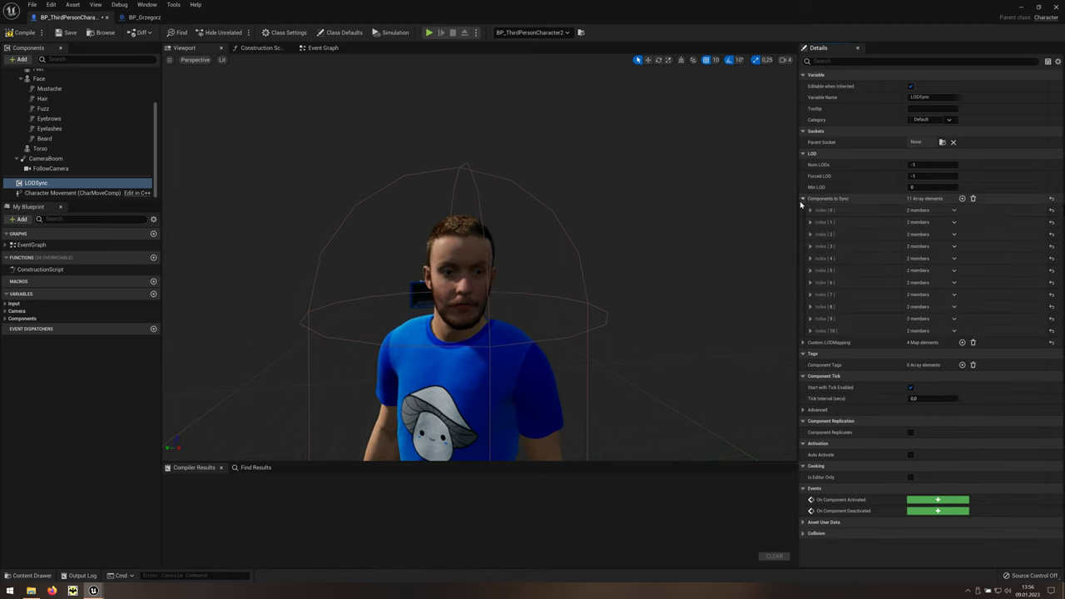
{"action": "left_click", "coordinate": [803, 199]}
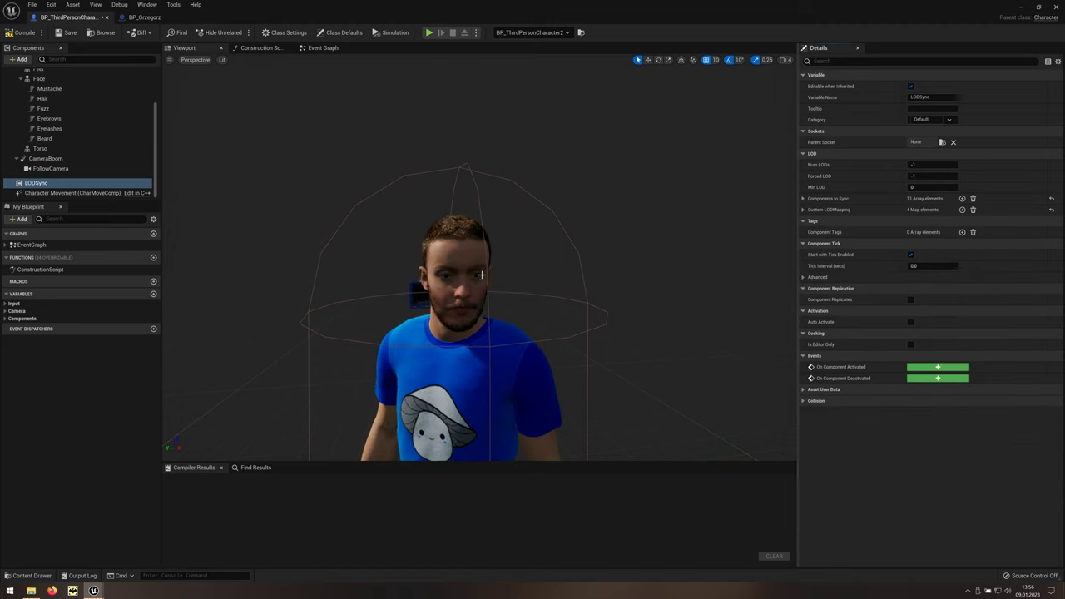
Close the Blueprint editor to return to ThirdPersonMap
{"action": "scroll", "coordinate": [500, 299], "scroll_direction": "up", "scroll_amount": 5}
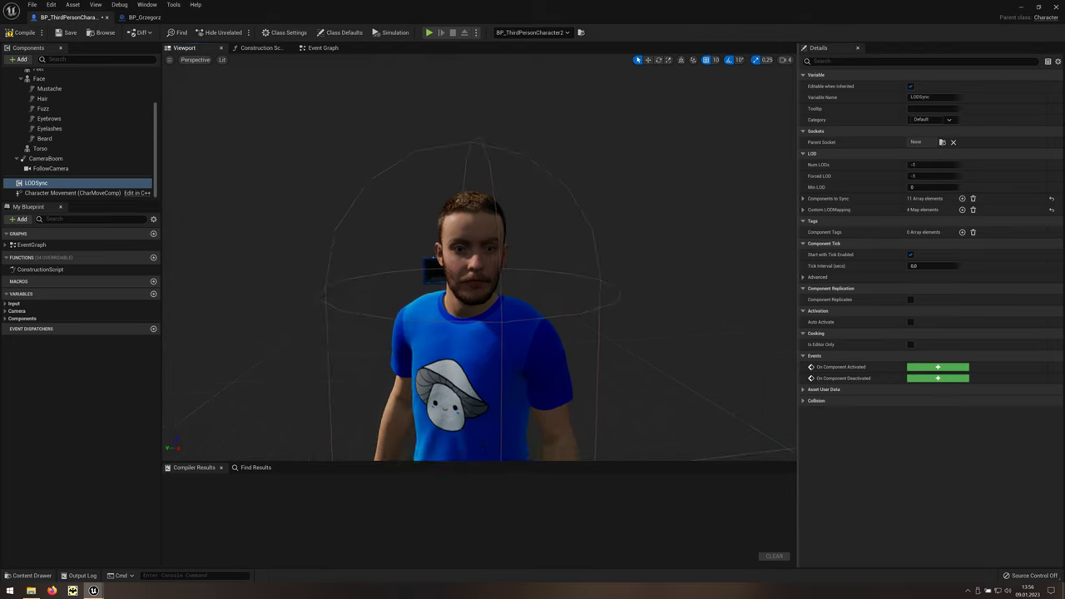
{"action": "scroll", "coordinate": [500, 299], "scroll_direction": "down", "scroll_amount": 5}
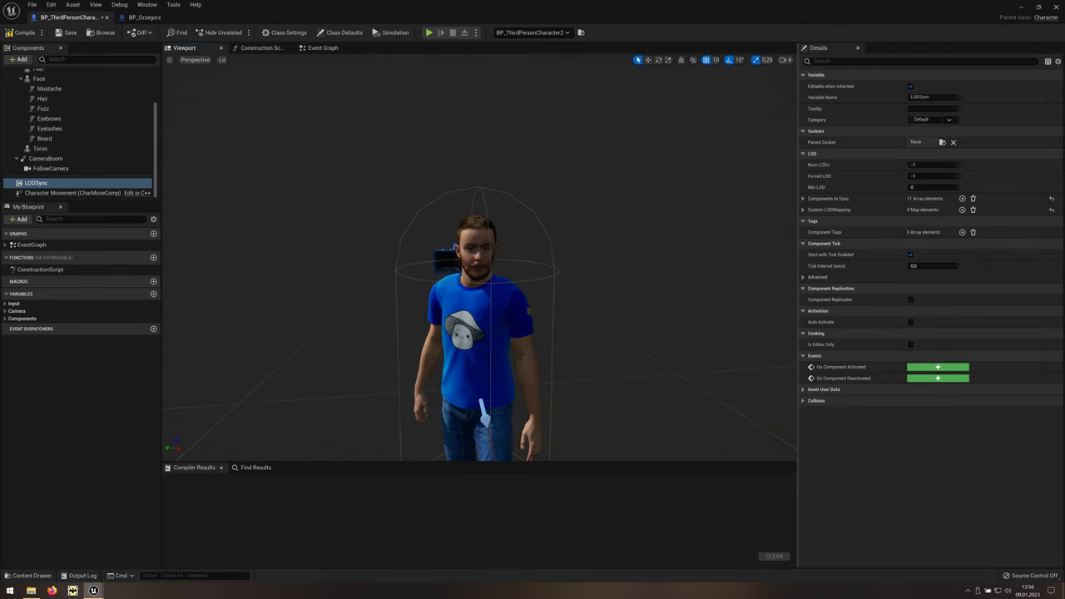
{"action": "scroll", "coordinate": [500, 299], "scroll_direction": "down", "scroll_amount": 2}
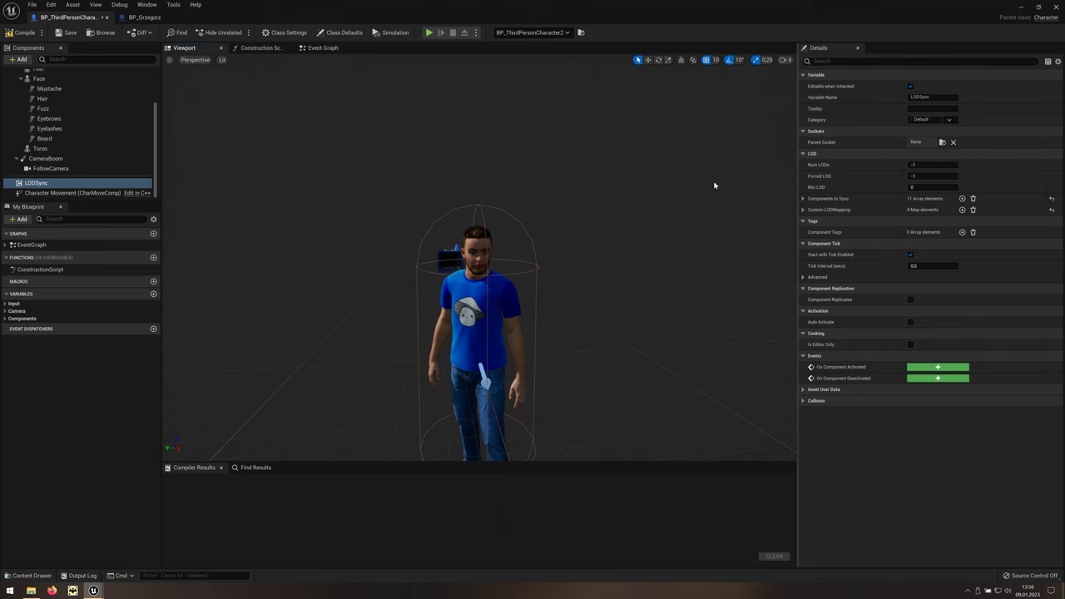
{"action": "left_click", "coordinate": [1059, 8]}
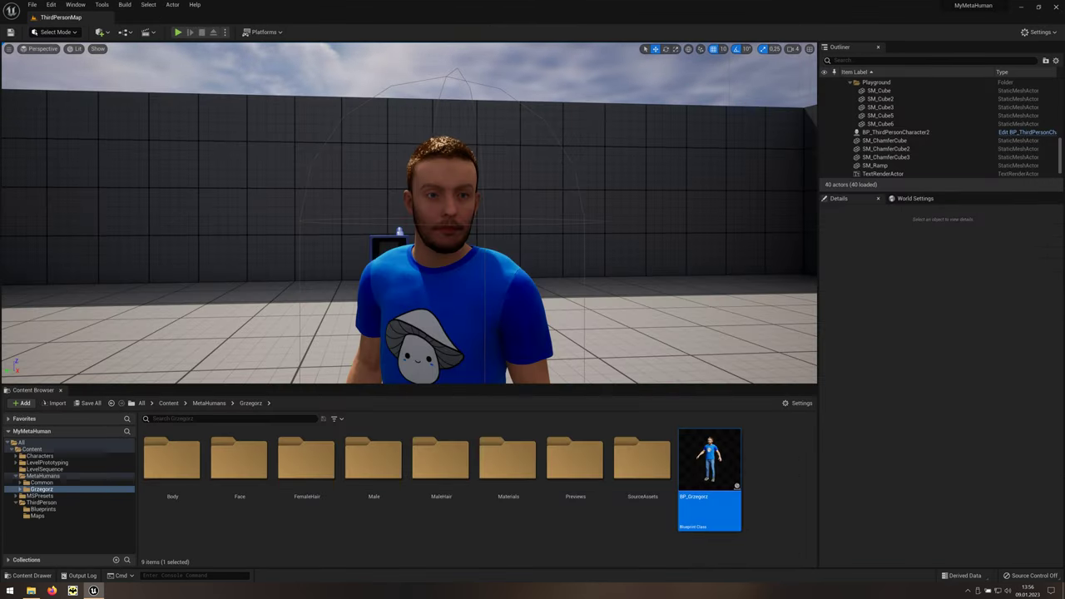
Zoom the level viewport in and out around the character
{"action": "scroll", "coordinate": [407, 216], "scroll_direction": "down", "scroll_amount": 3}
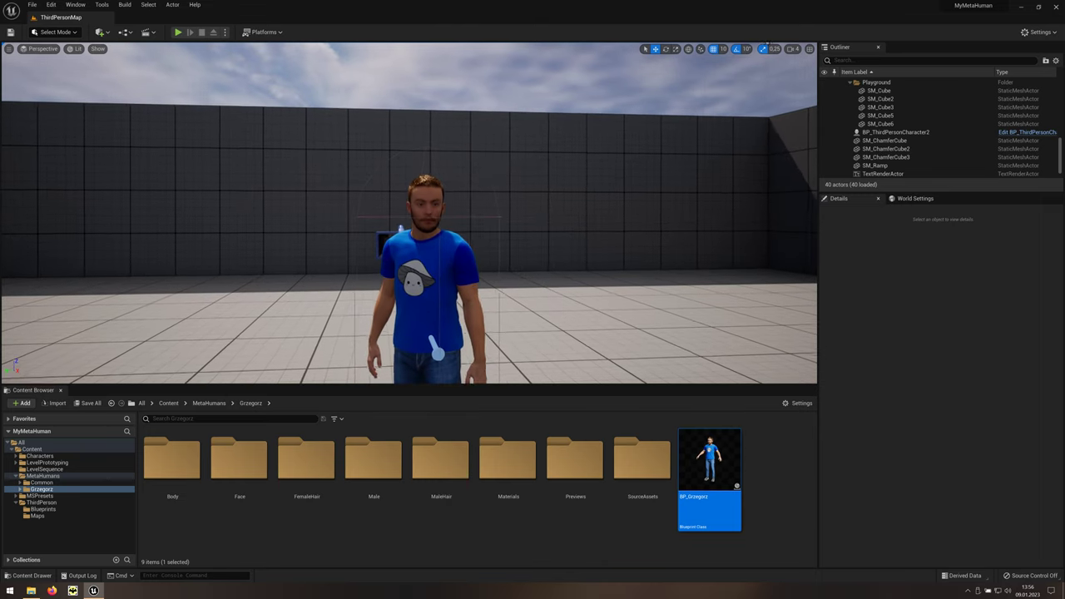
{"action": "scroll", "coordinate": [408, 216], "scroll_direction": "up", "scroll_amount": 2}
{"action": "scroll", "coordinate": [408, 216], "scroll_direction": "up", "scroll_amount": 2}
{"action": "scroll", "coordinate": [407, 216], "scroll_direction": "up", "scroll_amount": 2}
{"action": "scroll", "coordinate": [407, 217], "scroll_direction": "up", "scroll_amount": 3}
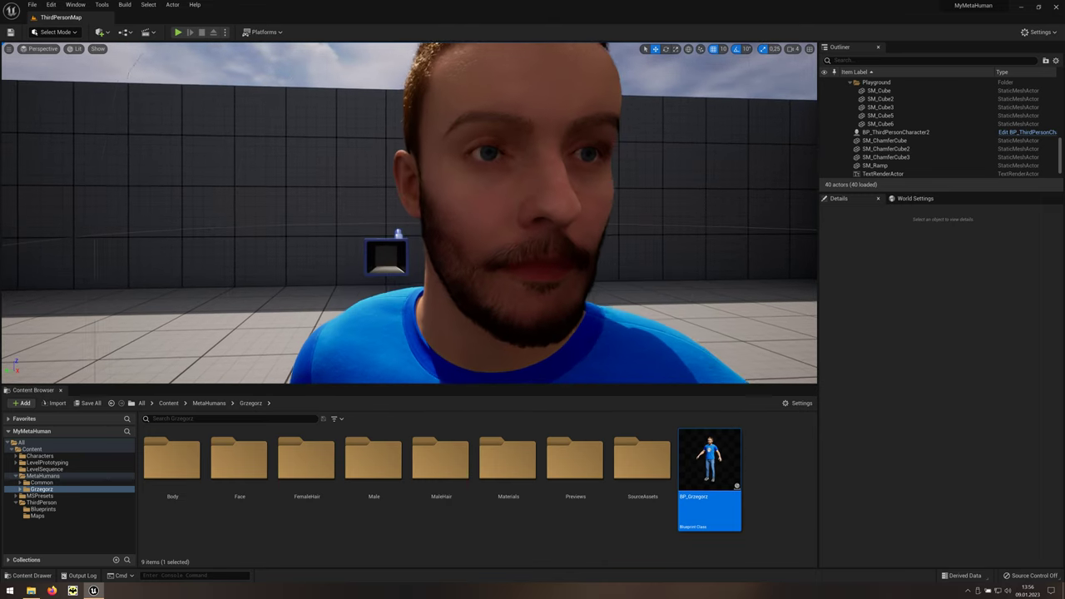
{"action": "scroll", "coordinate": [517, 212], "scroll_direction": "down", "scroll_amount": 3}
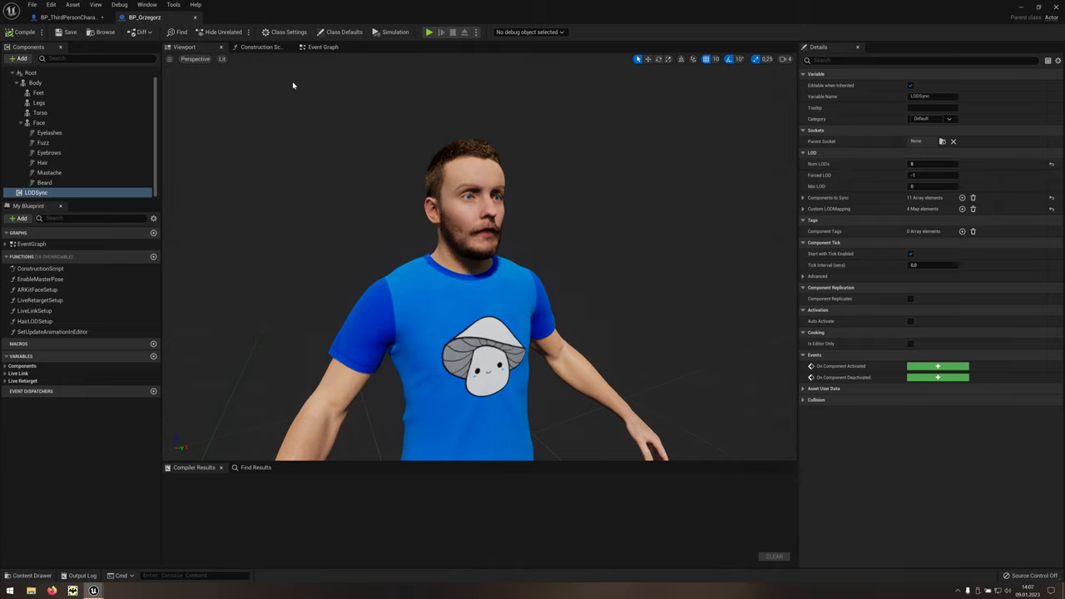
In BP_ThirdPersonCharacter, change LODSync's Num LODs from -1 to 8
{"action": "left_click", "coordinate": [96, 20]}
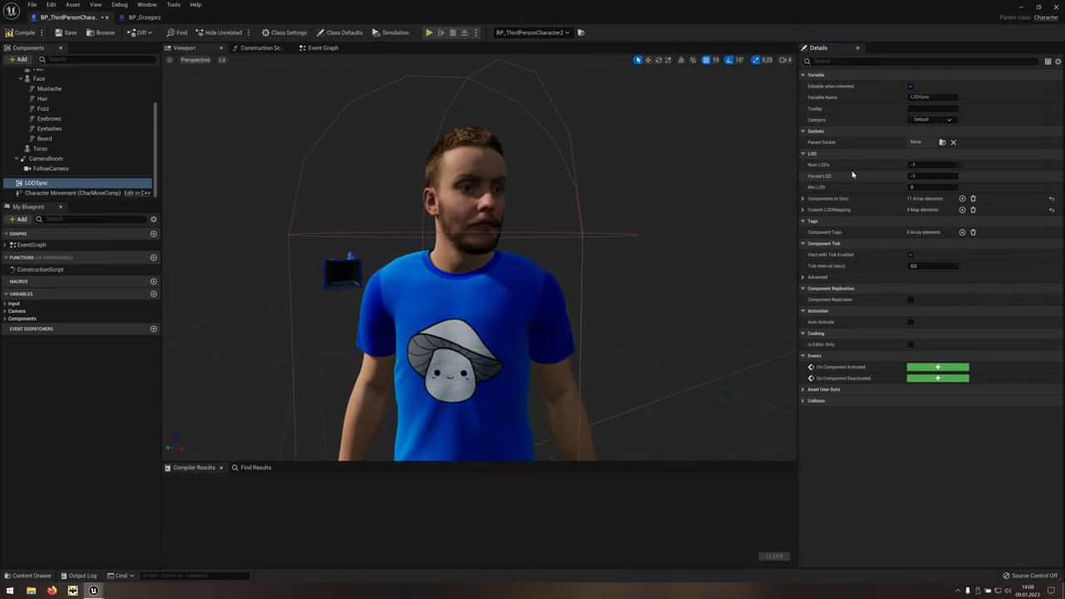
{"action": "left_click", "coordinate": [922, 164]}
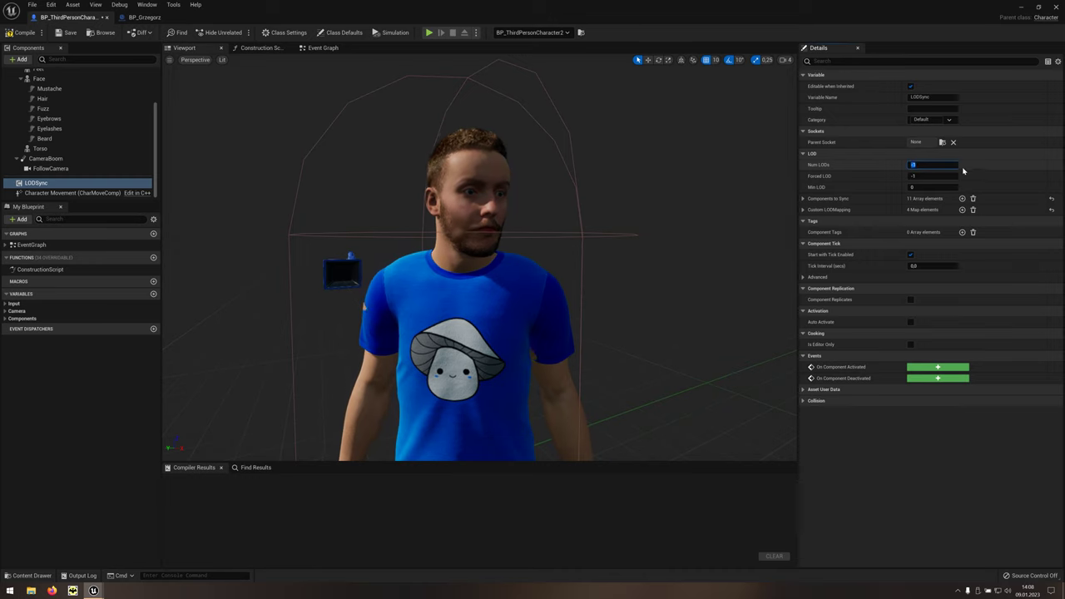
{"action": "type", "text": "4"}
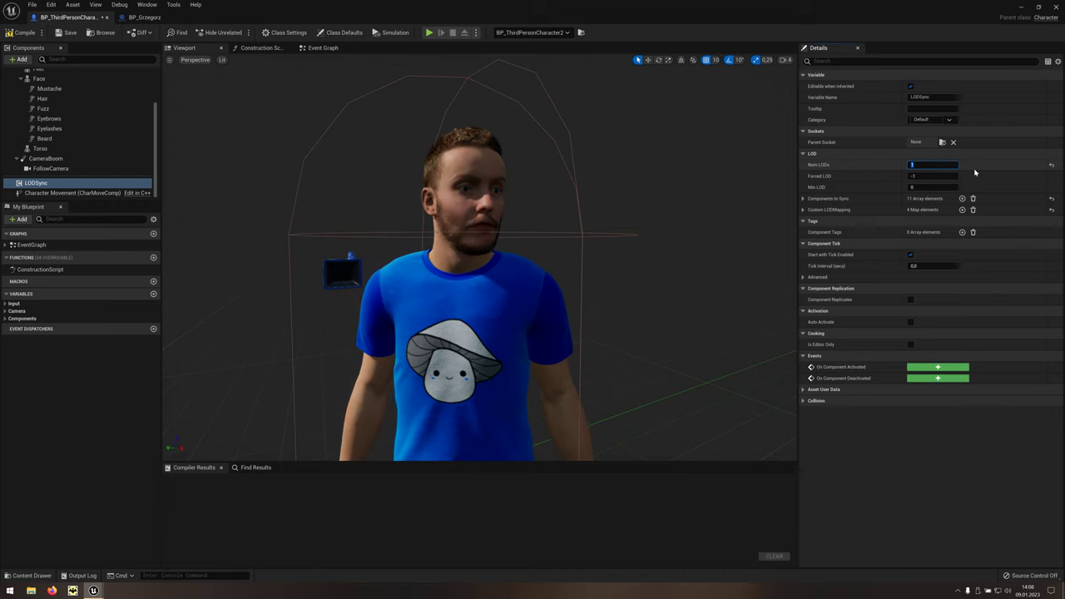
{"action": "type", "text": "0"}
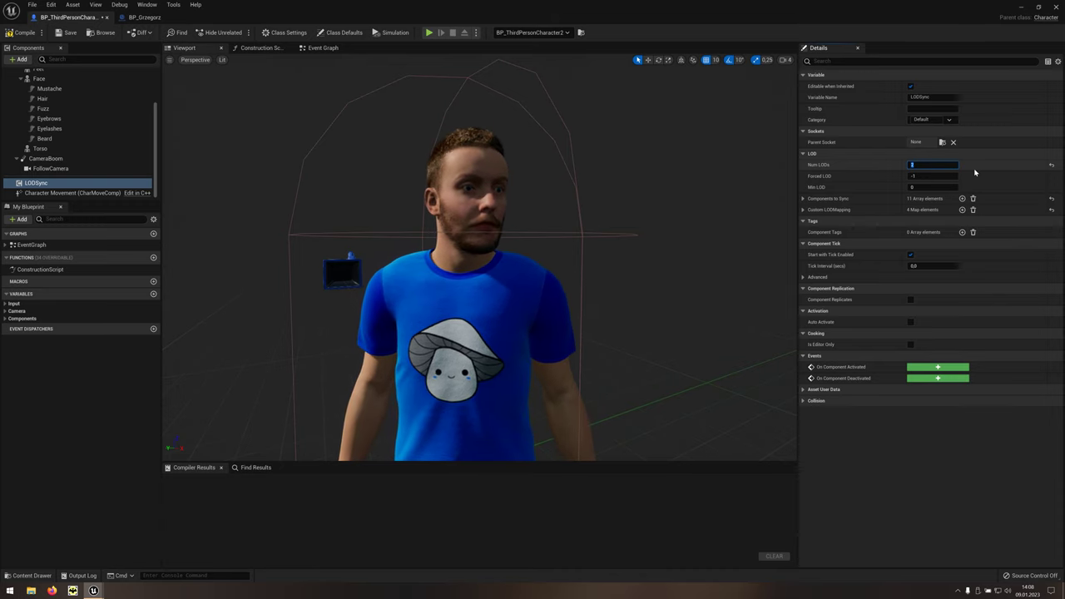
{"action": "key", "text": "BackSpace"}
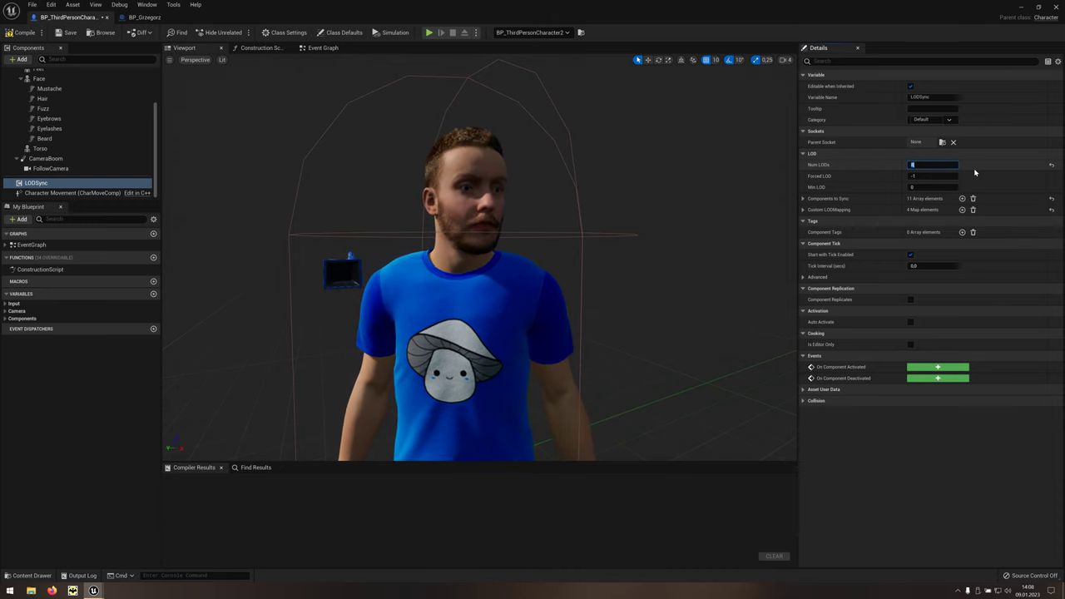